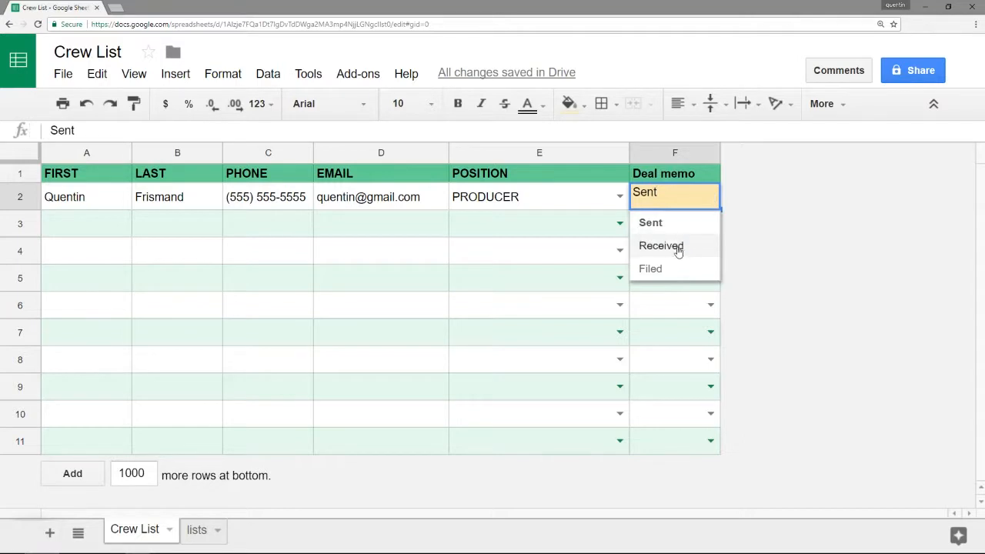
- Cycle the Deal memo status in F2 through Received, Filed and back to Sent
left_click(677, 247)
left_click(710, 197)
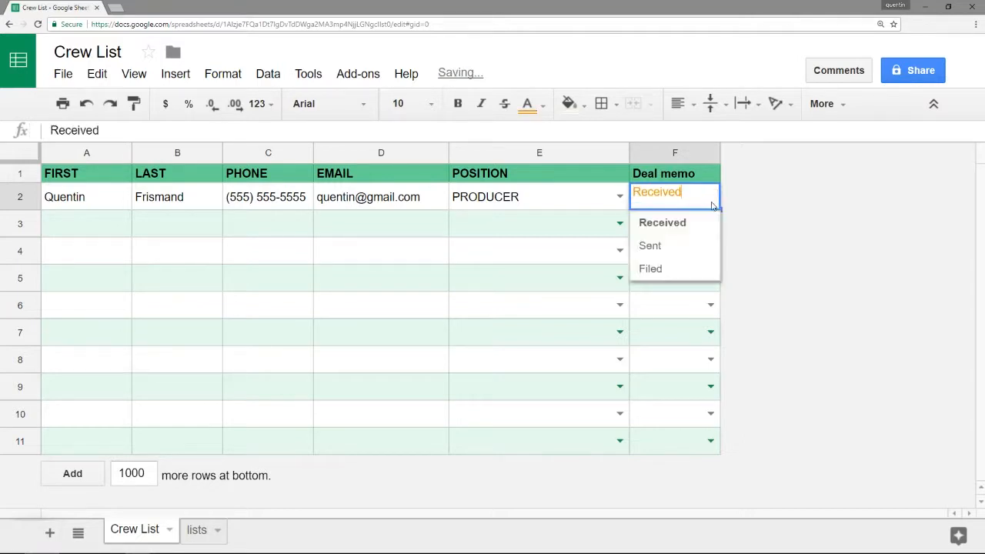
left_click(682, 269)
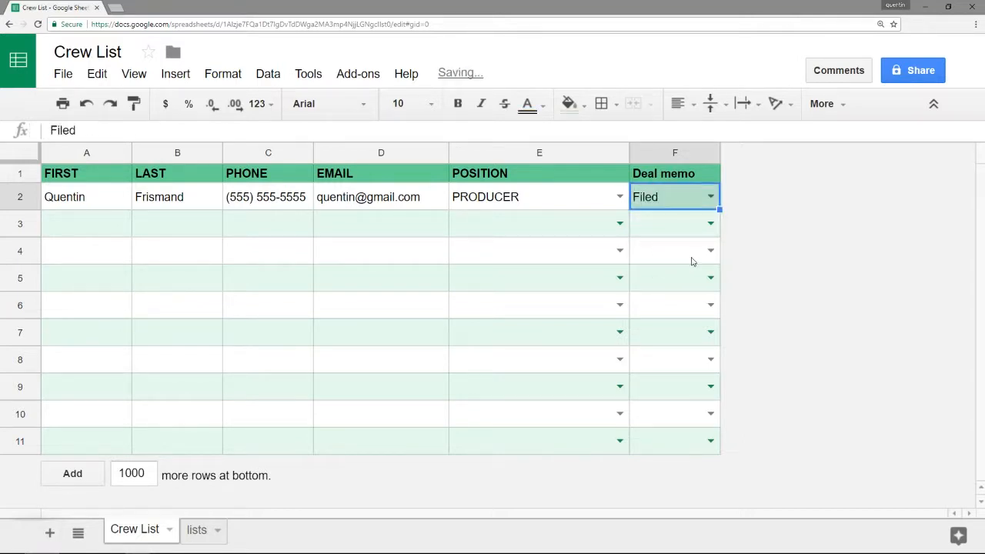
left_click(711, 197)
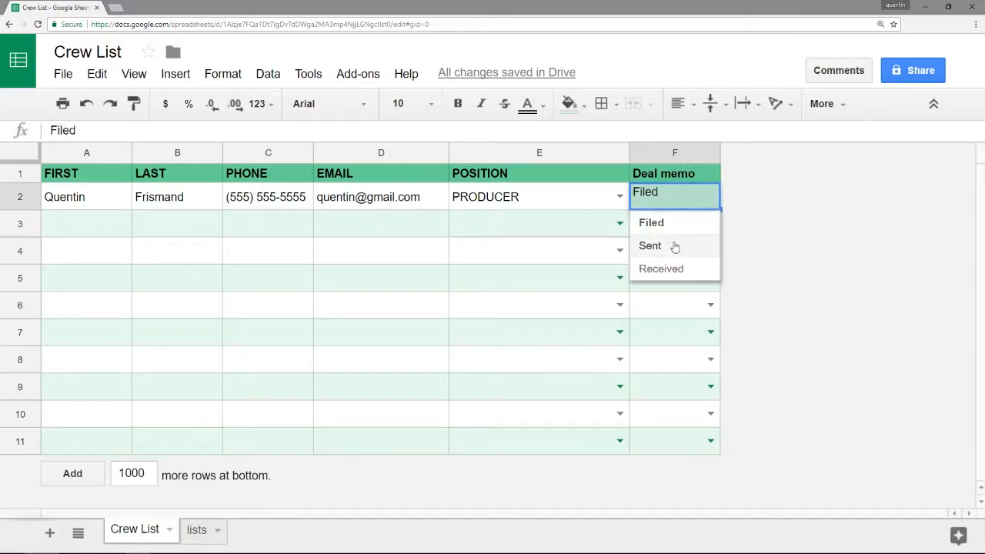
left_click(675, 248)
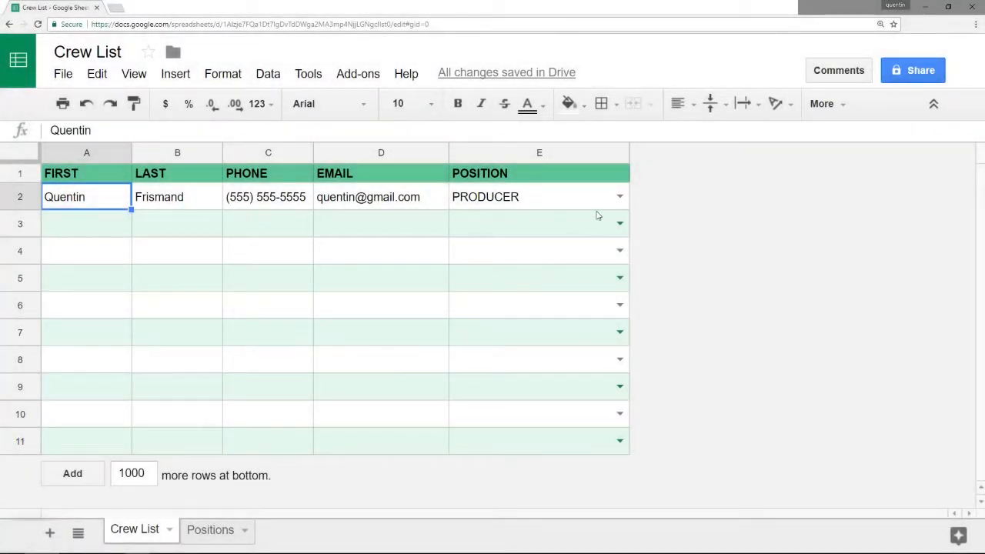
- View the position choices offered in E2, leaving the selection as is
left_click(619, 199)
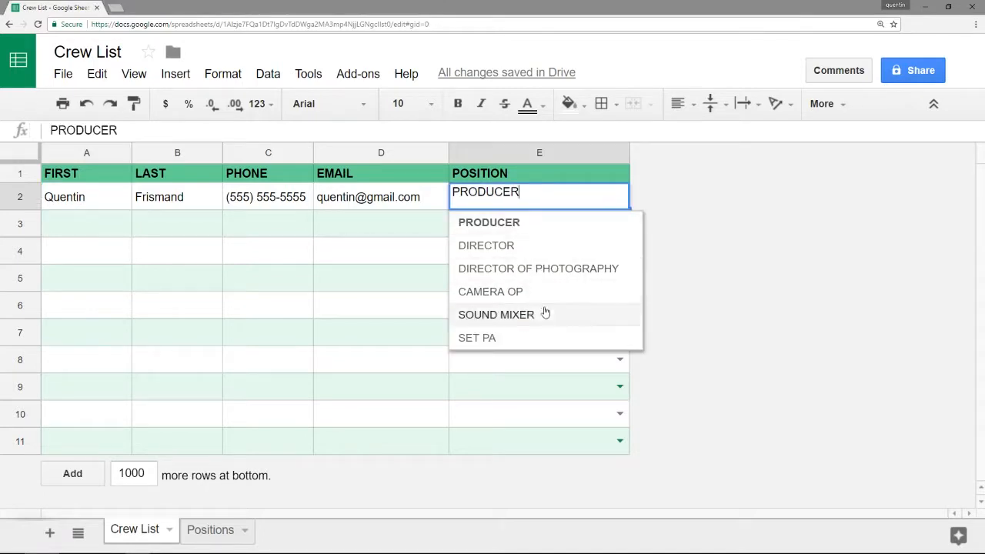
left_click(387, 200)
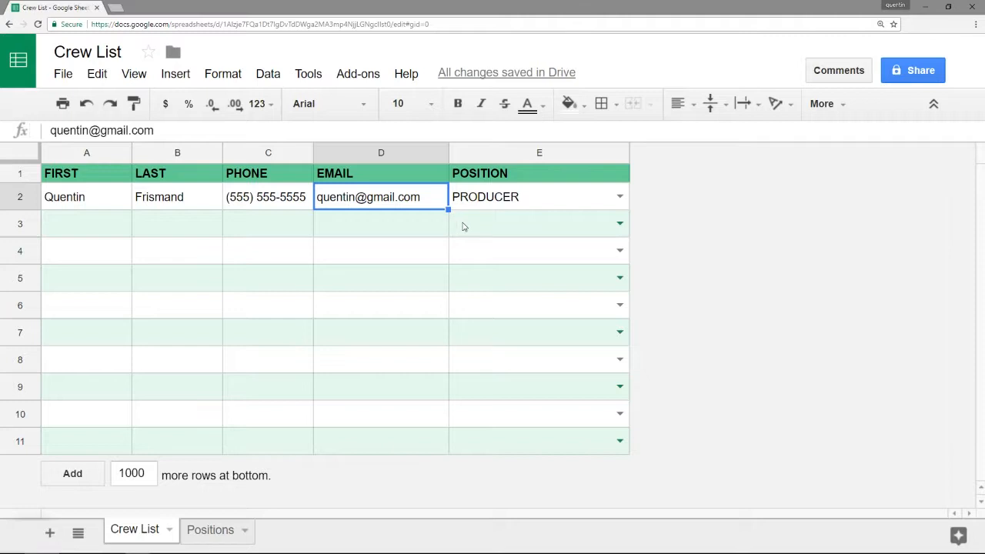
- Insert a column to the right of POSITION and give it the header Deal memo
right_click(469, 154)
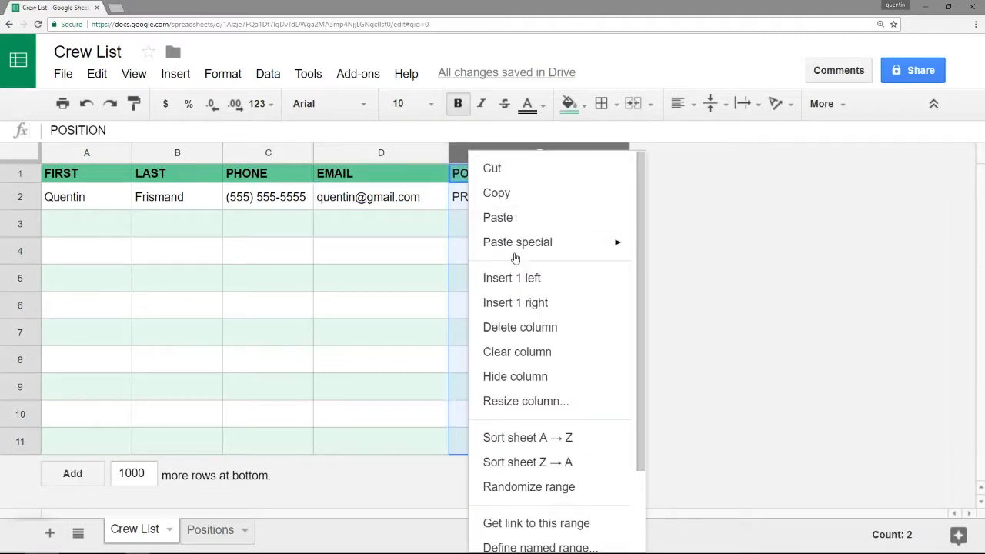
left_click(518, 300)
left_click(698, 178)
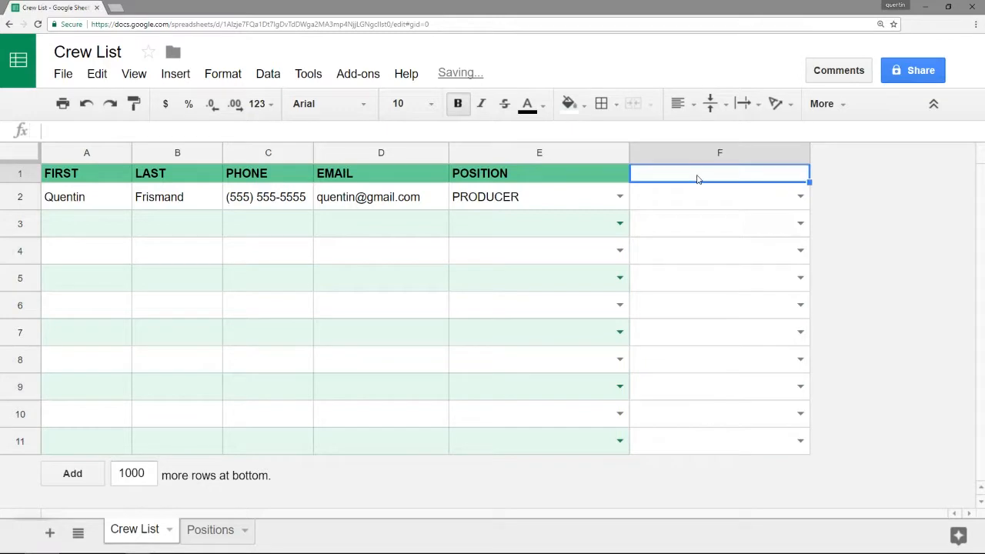
type("Deal memo")
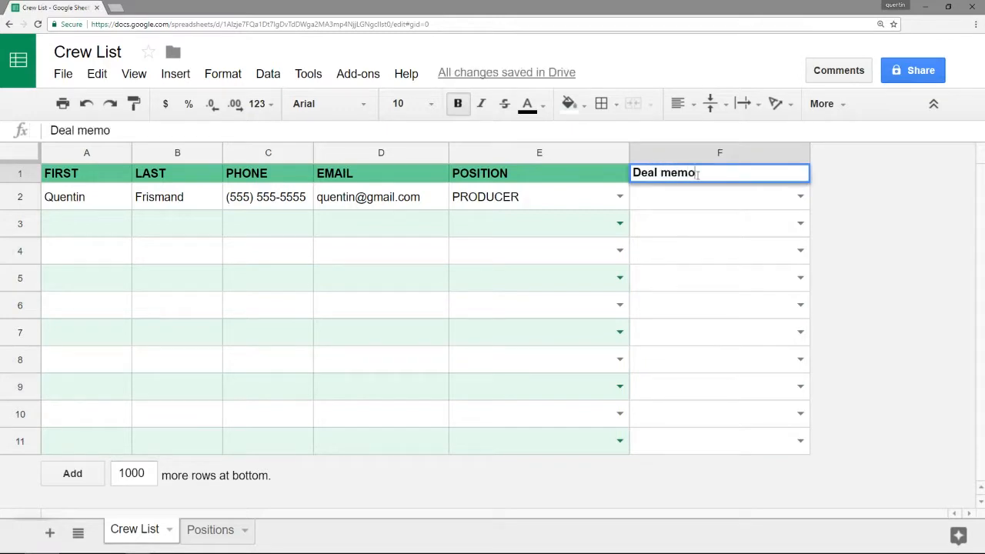
key("Return")
- Resize the Deal memo column to a width of 100 pixels
right_click(694, 154)
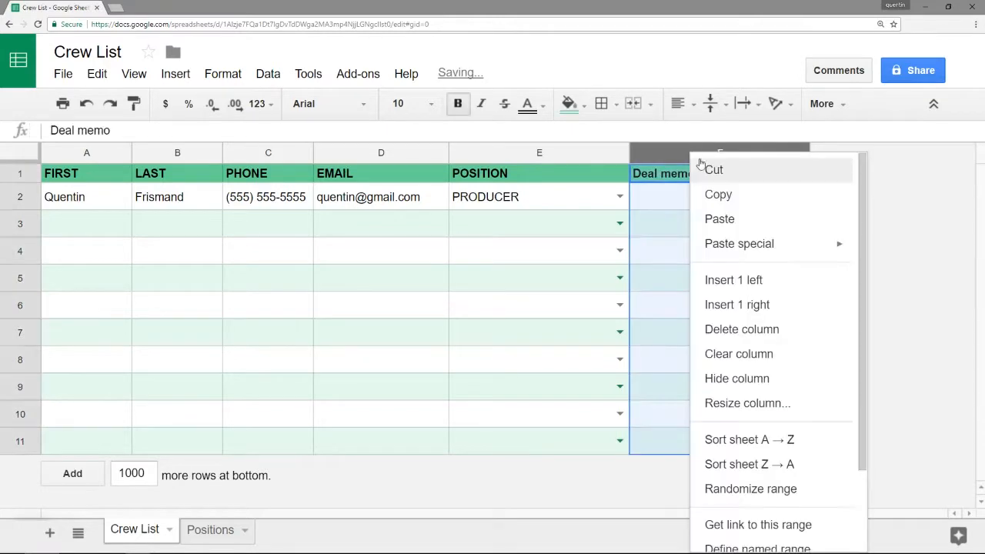
left_click(711, 402)
type("1")
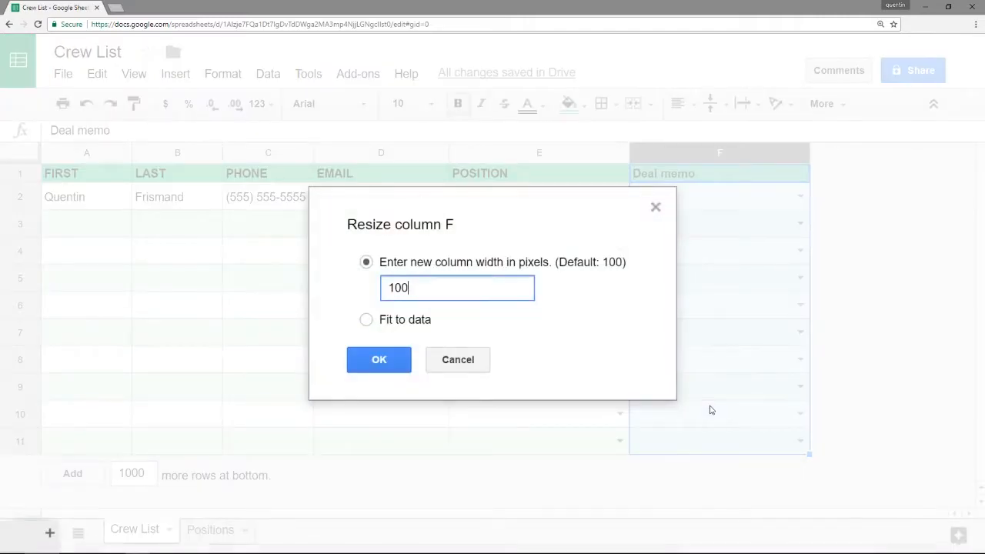
type("00")
key("Return")
- Remove the inherited data validation from the Deal memo cells F2:F11
left_click(680, 203)
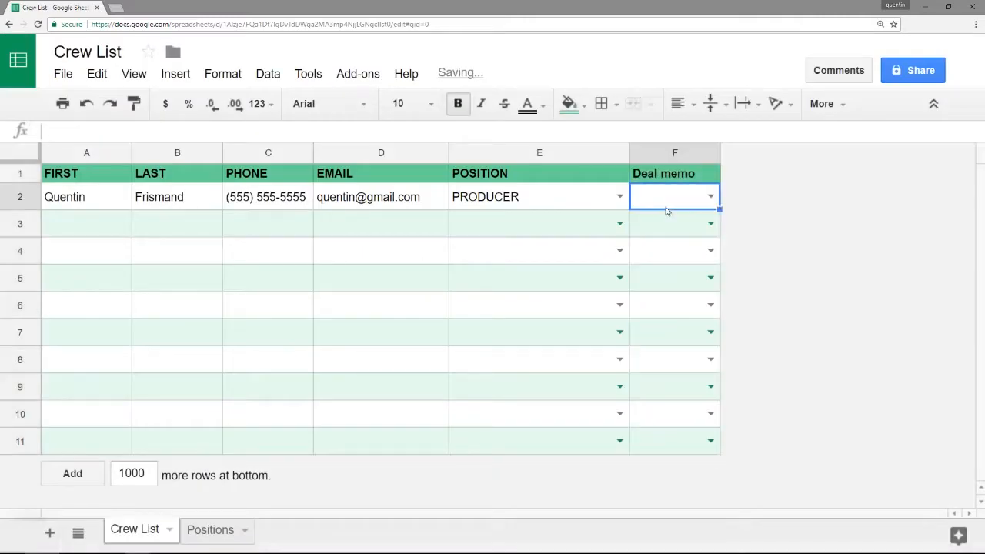
left_click(711, 197)
left_click(598, 202)
left_click_drag(670, 201, 673, 446)
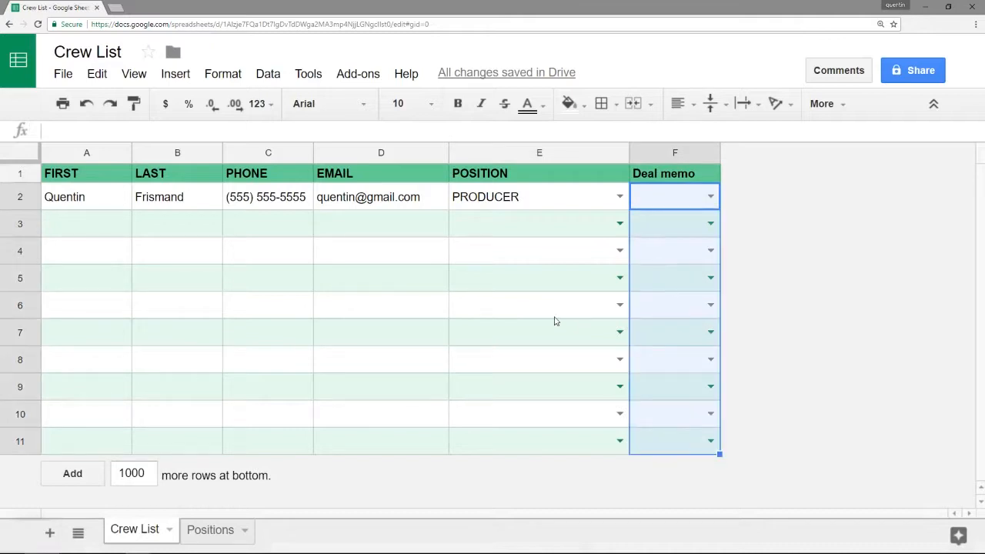
left_click(268, 73)
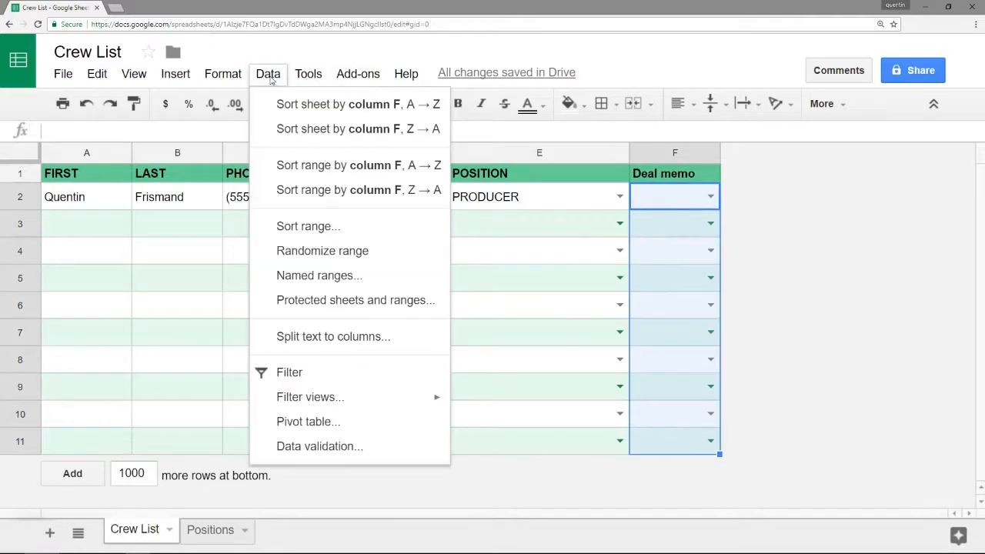
left_click(296, 448)
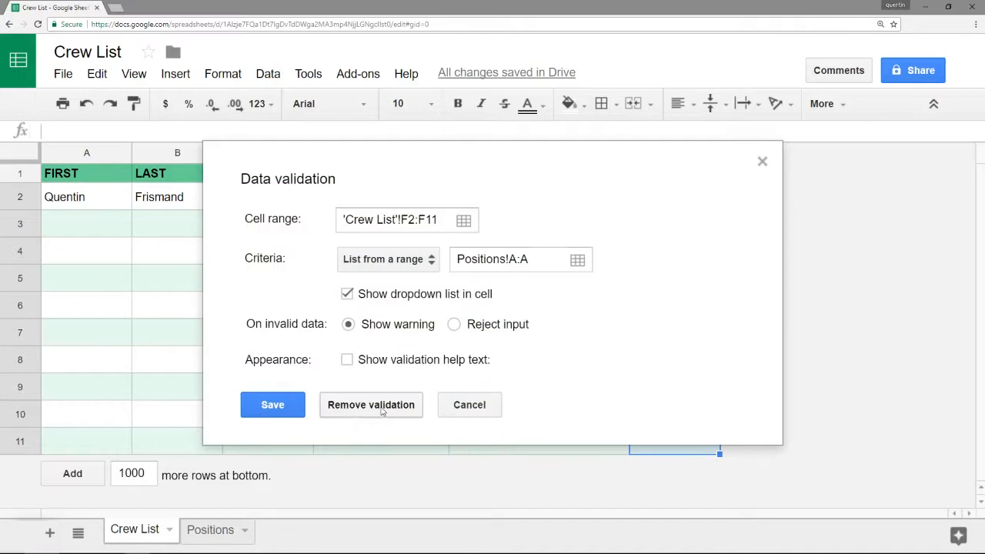
left_click(383, 406)
left_click(695, 269)
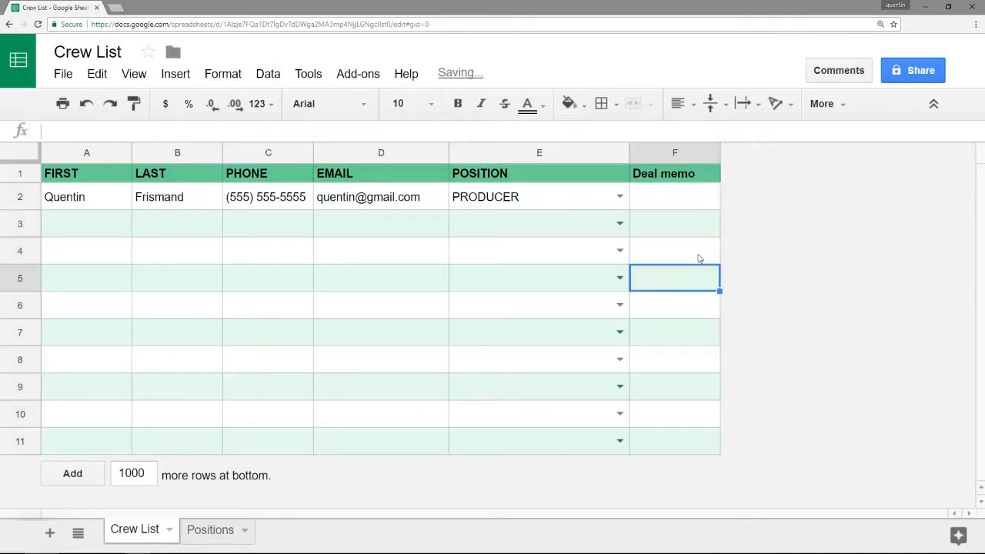
- Enter the sample statuses sent, signed and filed in Deal memo cells F2 to F4
mouse_move(683, 206)
left_mouse_down()
mouse_move(688, 322)
mouse_move(685, 205)
left_mouse_up()
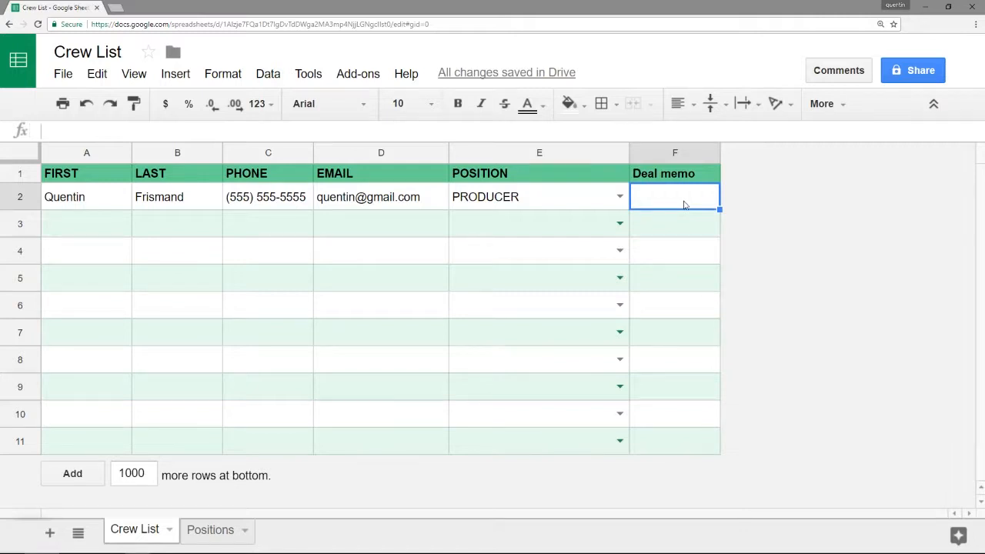
type("sent")
key("Return")
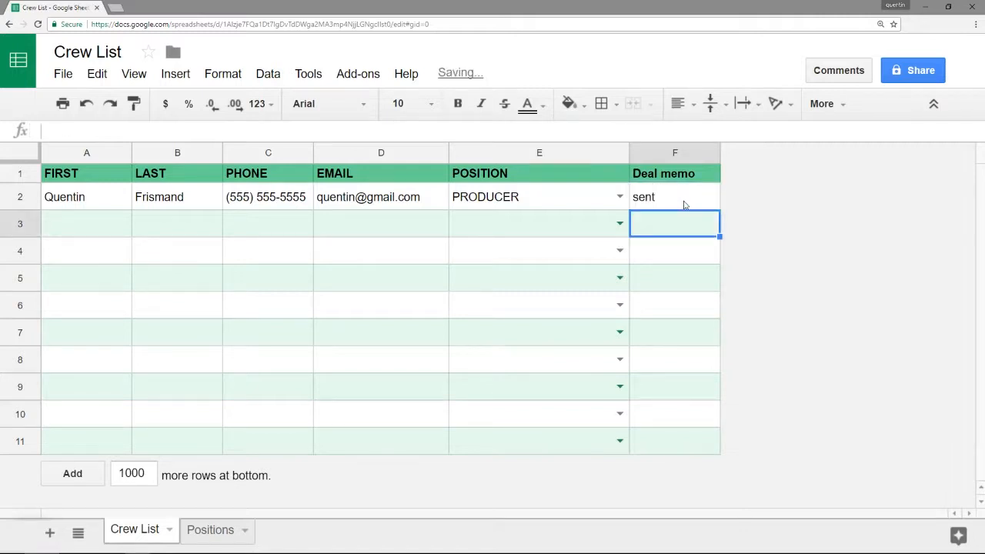
type("signed")
key("Return")
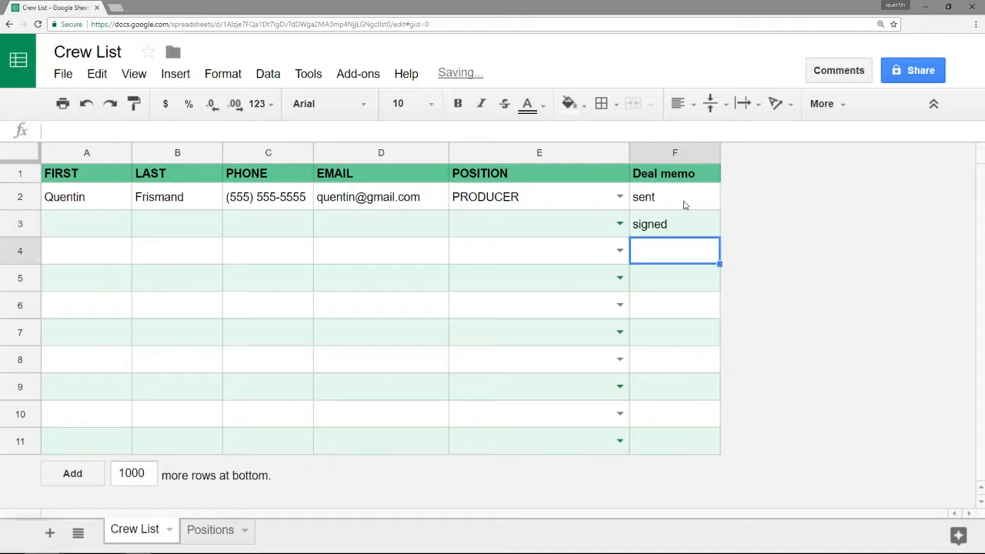
type("filed")
key("Return")
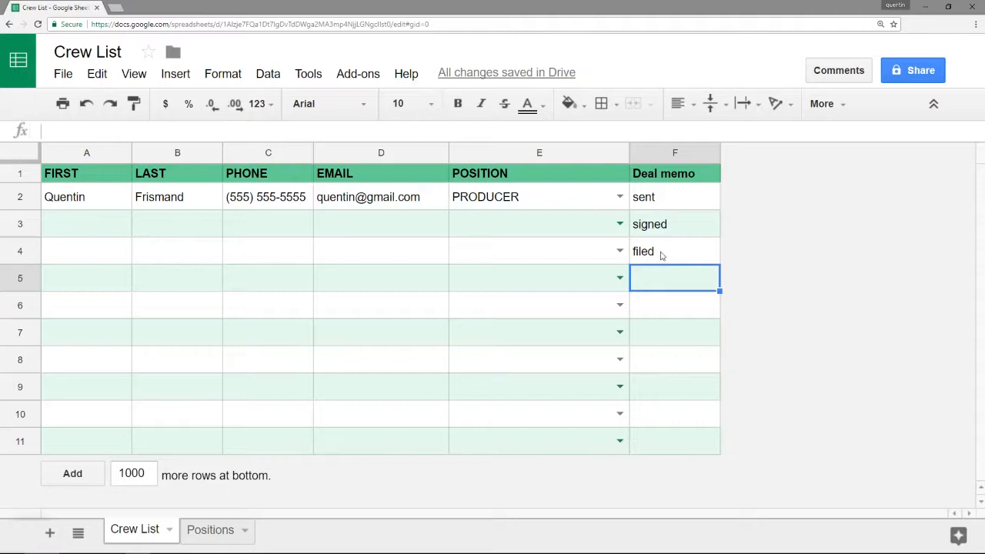
left_click_drag(675, 198, 678, 248)
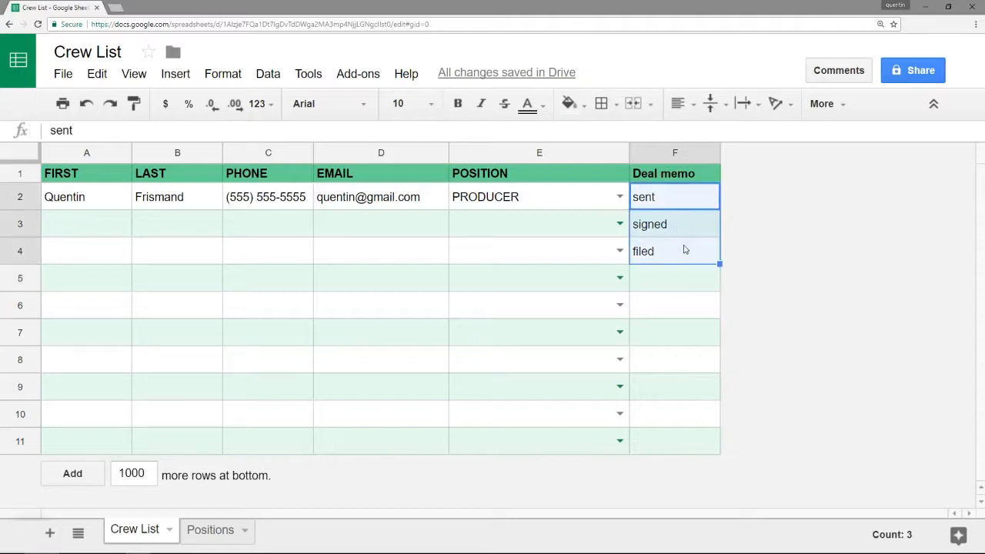
left_click(685, 250)
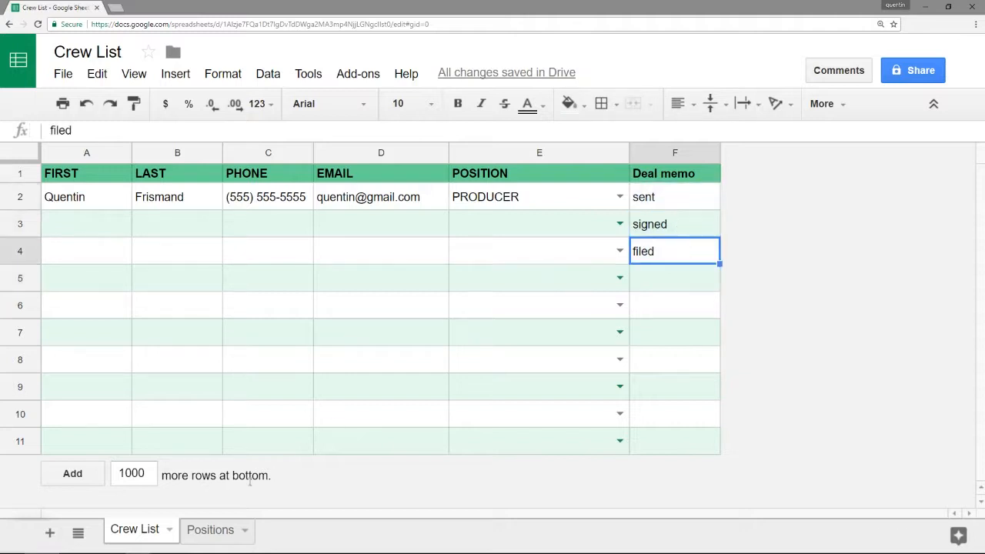
- Rename the Positions sheet to lists
left_click(210, 531)
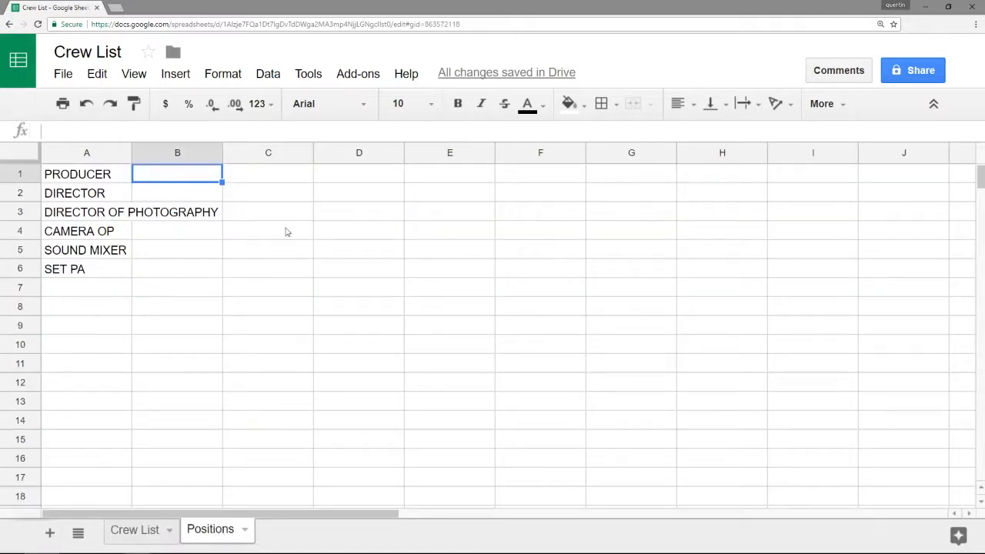
double_click(218, 532)
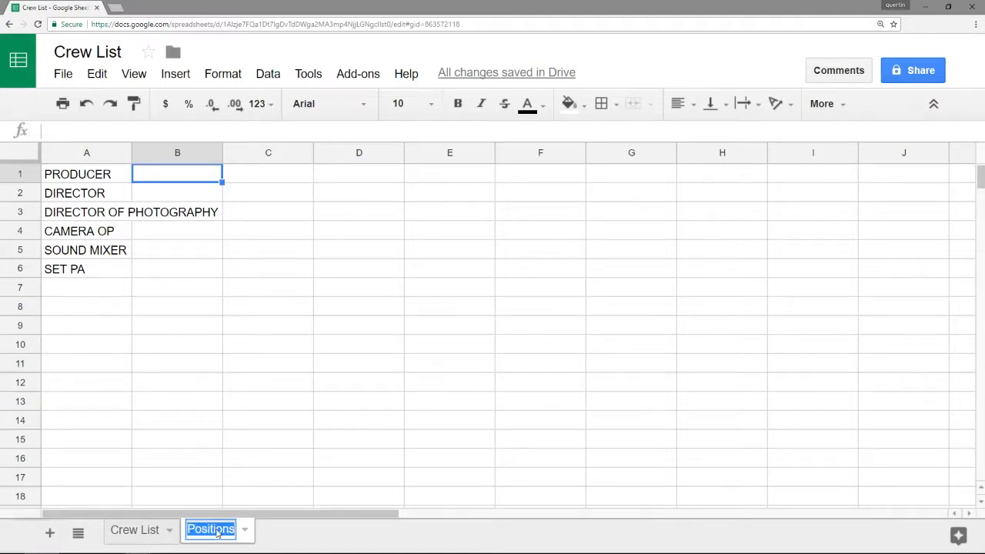
type("lists")
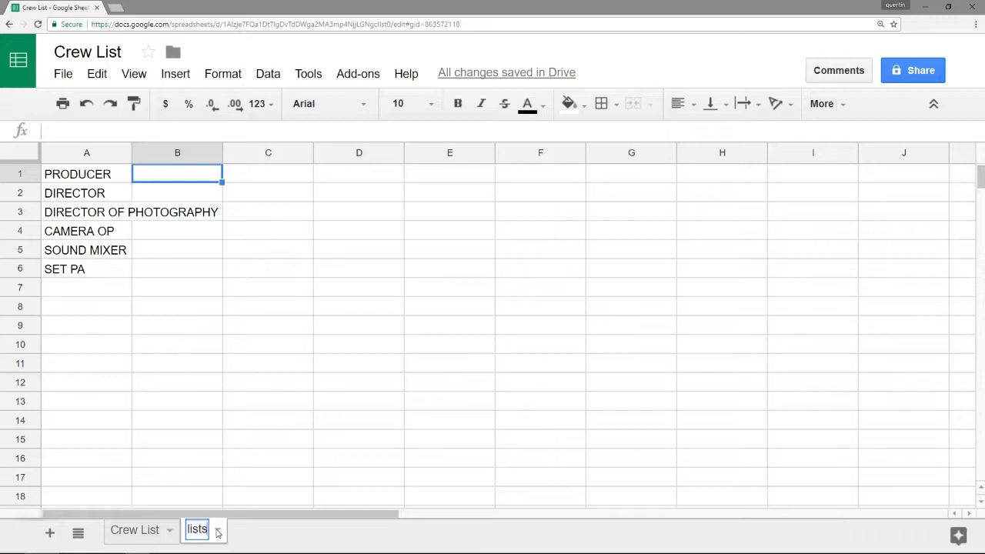
key("Return")
- Widen column A to fit its position names and enter Sent in C1 and Signed in C2
left_click(288, 176)
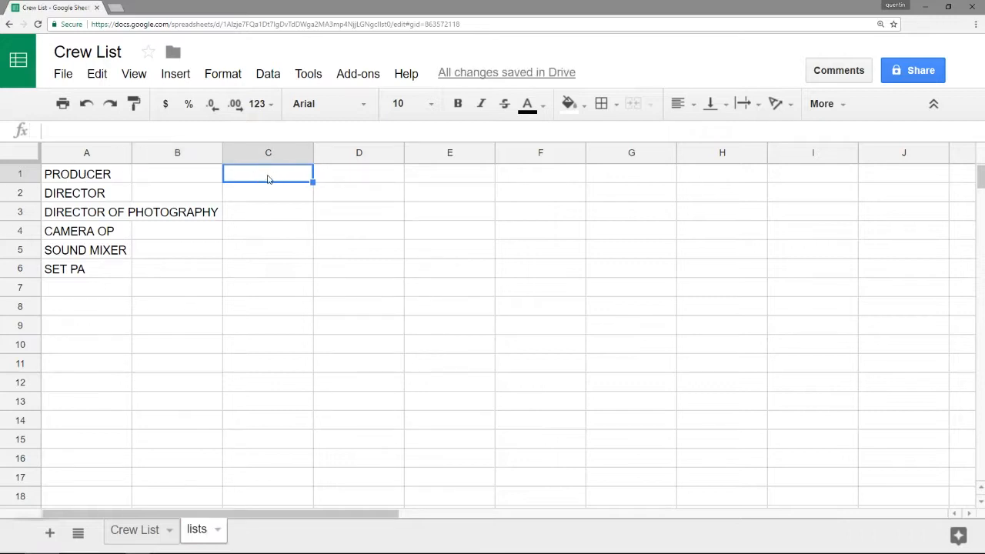
left_click_drag(130, 155, 226, 156)
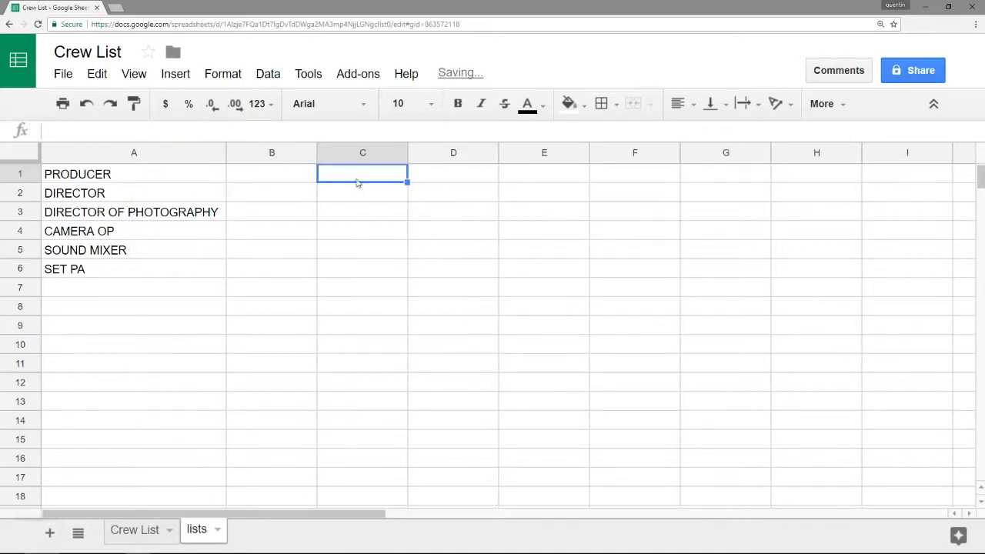
type("Sent")
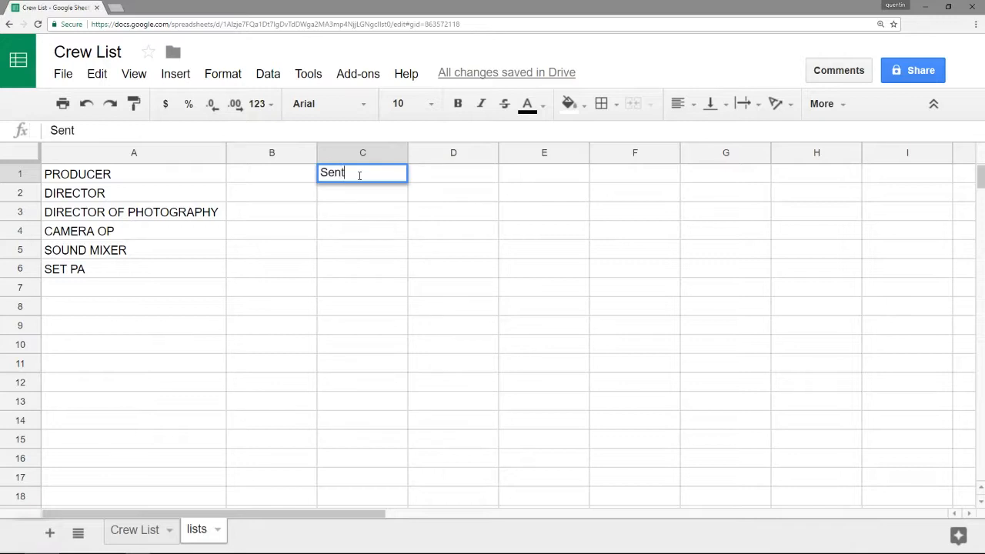
key("Return")
type("Signed")
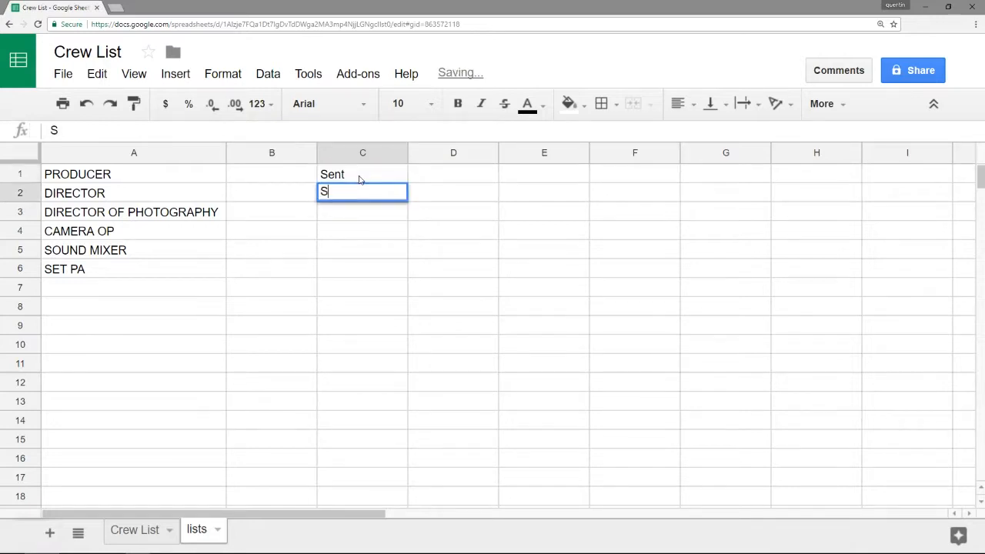
key("Return")
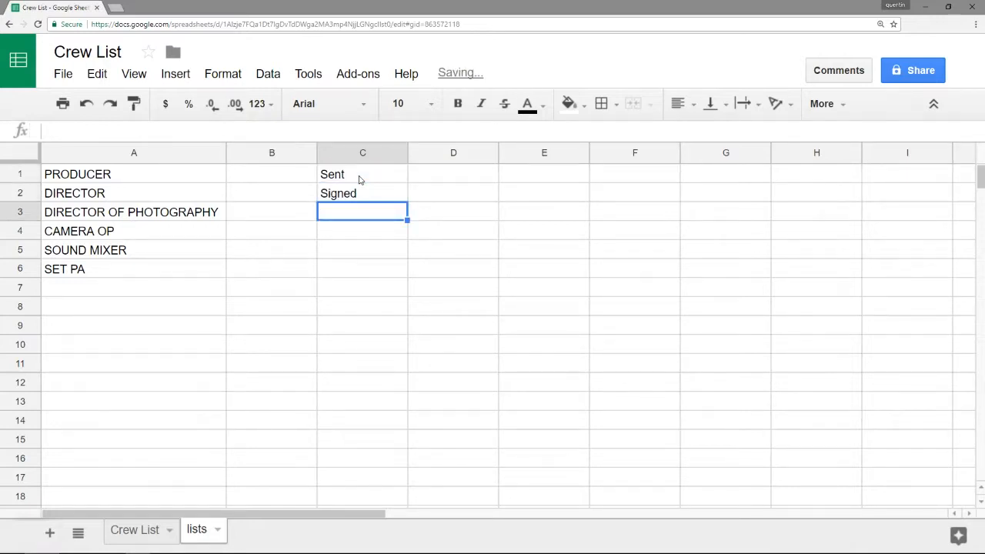
- Replace the entry in C2 with Received and enter Filed in C3
key("Up")
type("Rec")
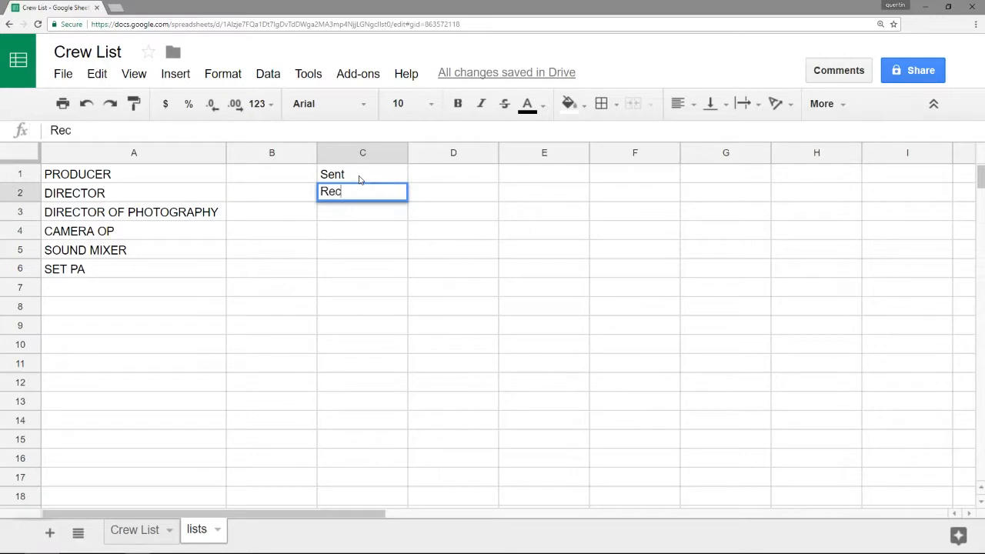
type("eived")
key("Return")
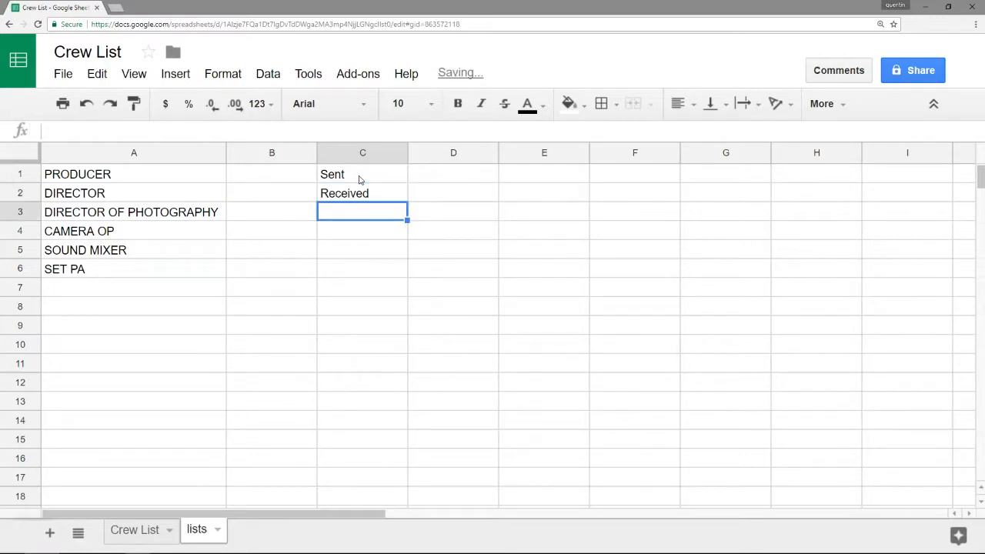
type("Filed")
key("Return")
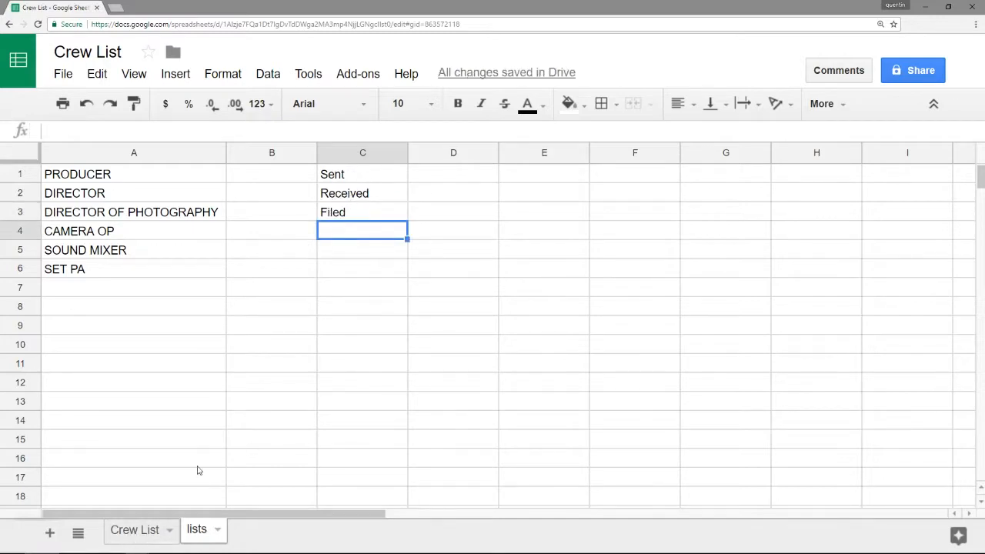
- Open data validation for Deal memo cells F2 to F11 on the Crew List sheet
left_click(150, 531)
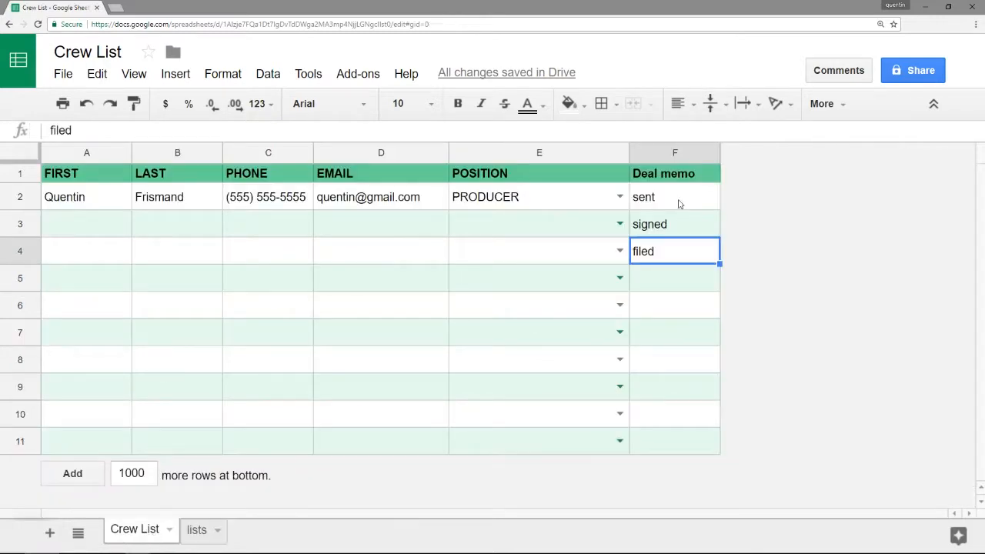
left_click_drag(679, 205, 680, 459)
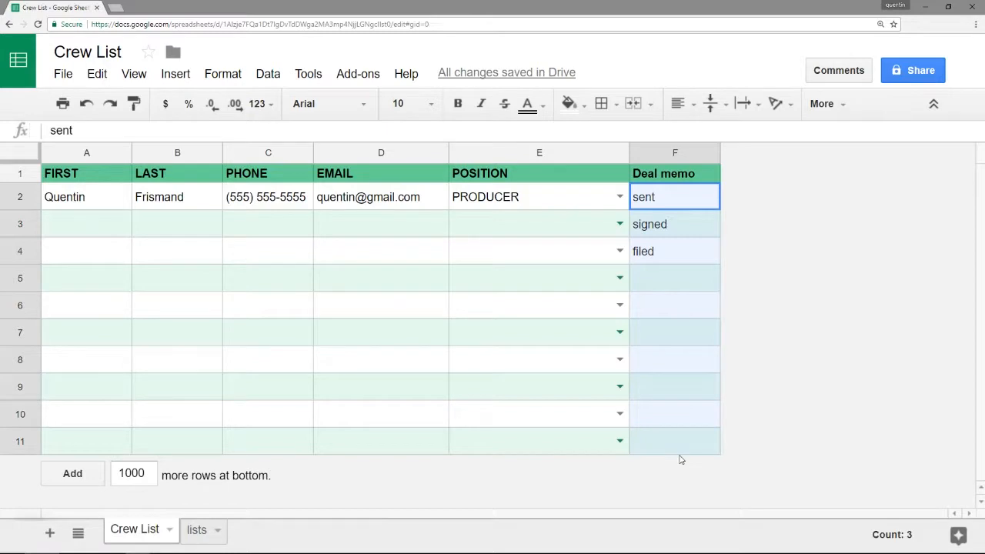
left_click(268, 74)
left_click(331, 446)
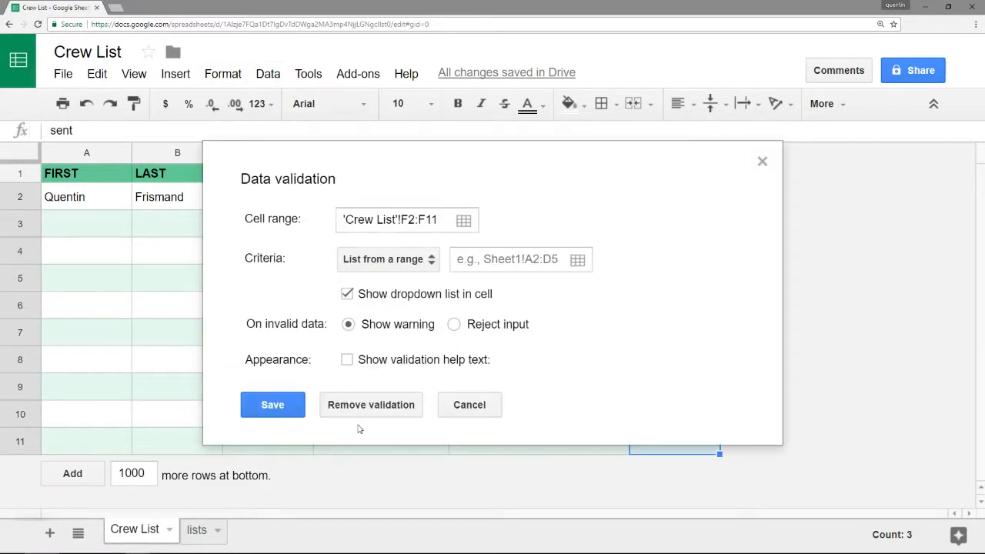
- Set the validation's list source to the whole column C of the lists sheet, save it and return to the Crew List sheet
left_click(577, 259)
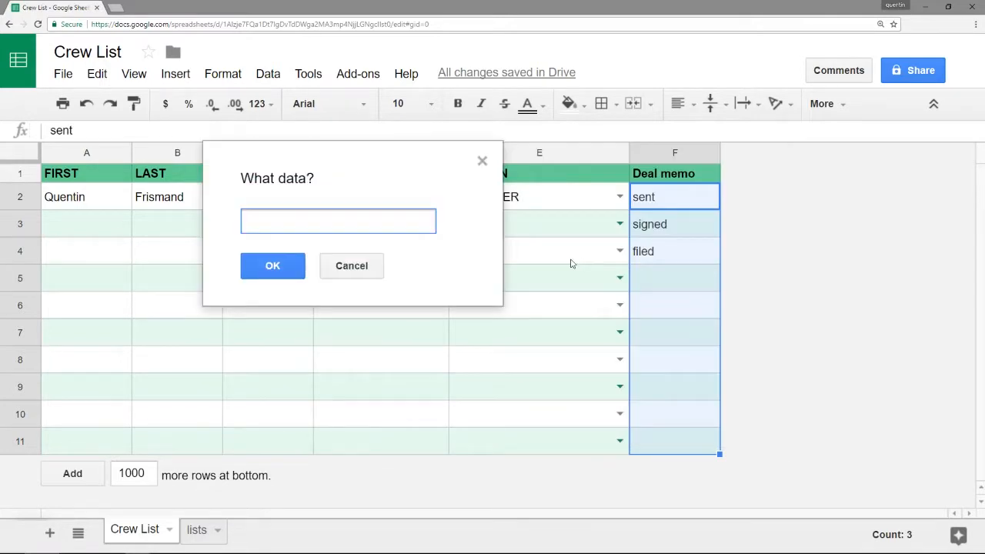
left_click(201, 527)
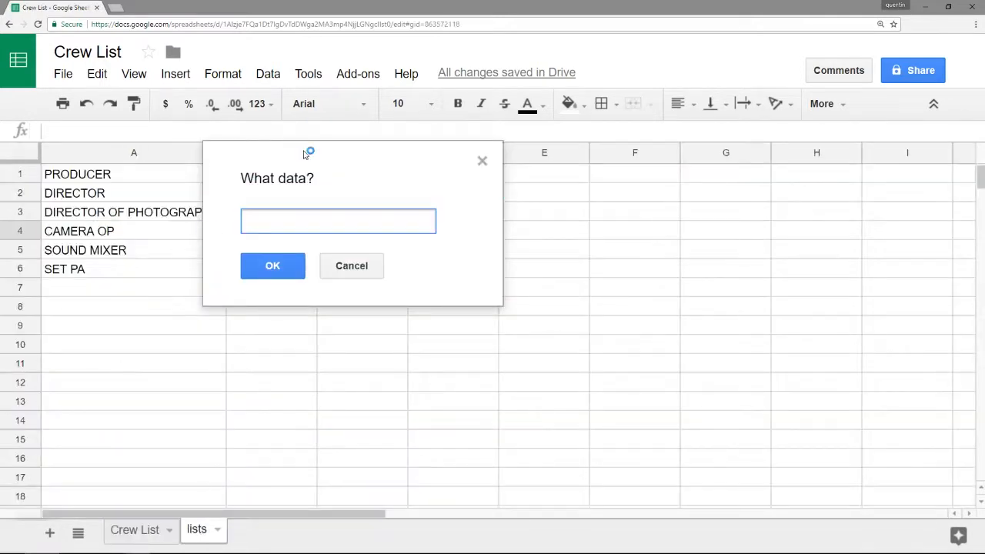
left_click_drag(305, 154, 218, 288)
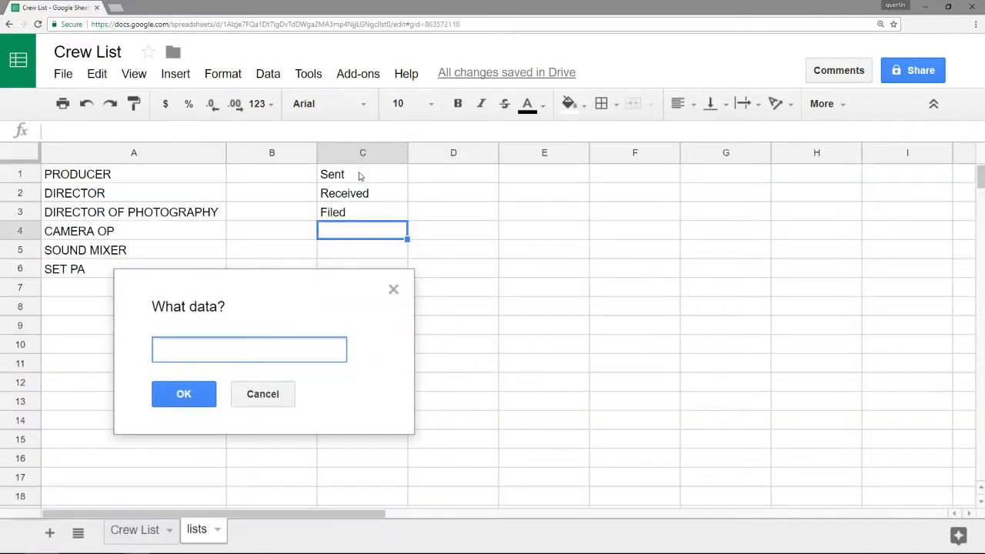
left_click_drag(358, 176, 362, 223)
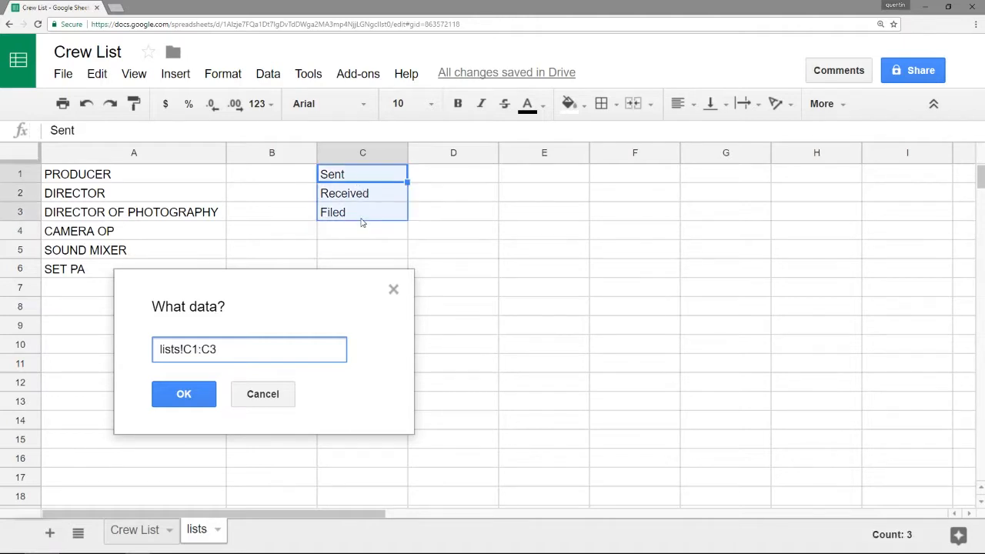
left_click(361, 154)
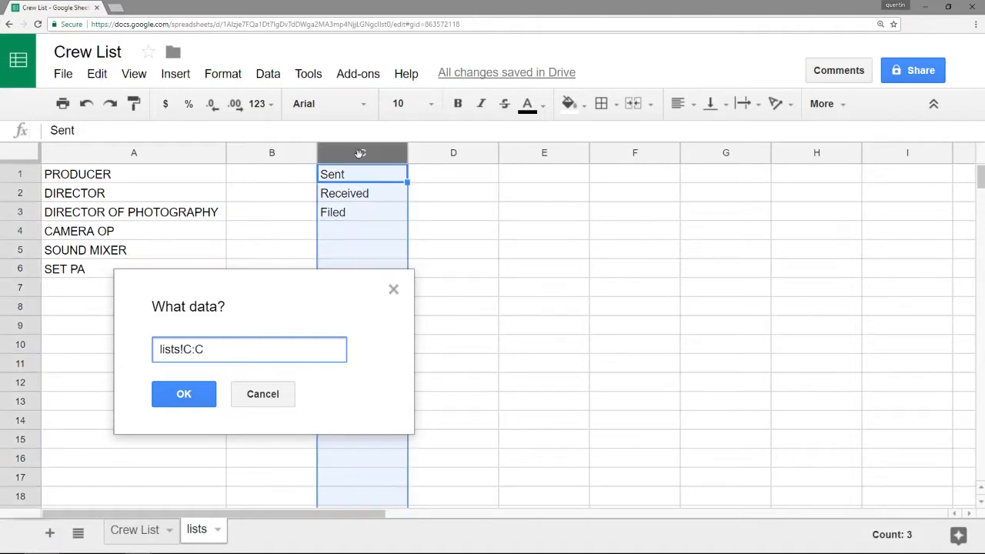
left_click(204, 401)
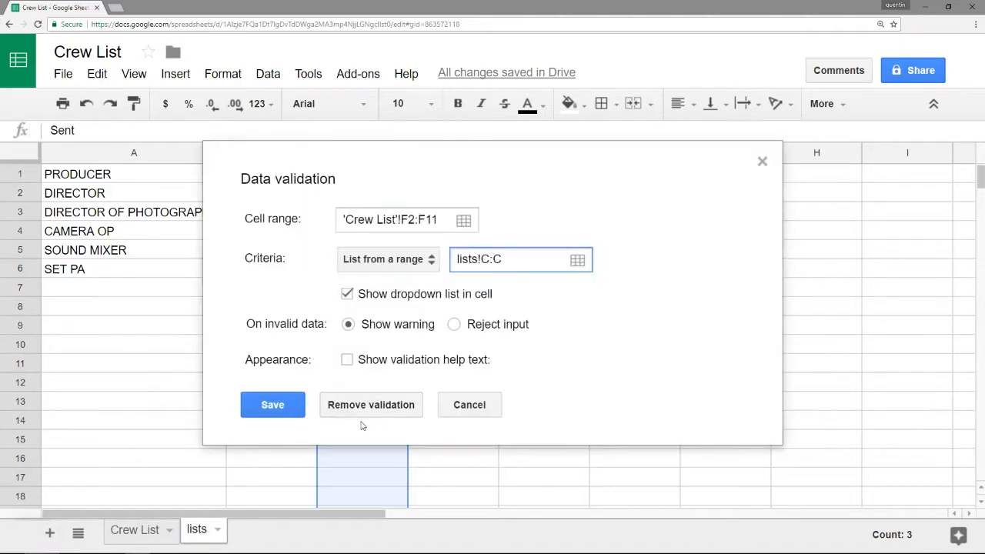
left_click(291, 408)
left_click(141, 531)
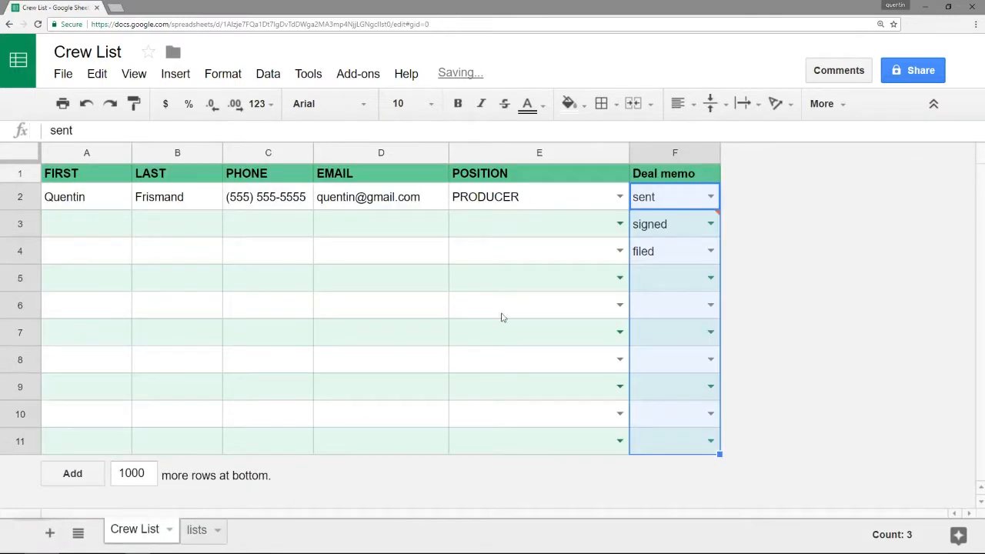
- Clear the invalid entry in Deal memo cell F3 and choose Received from its dropdown
left_click(565, 280)
left_click(673, 229)
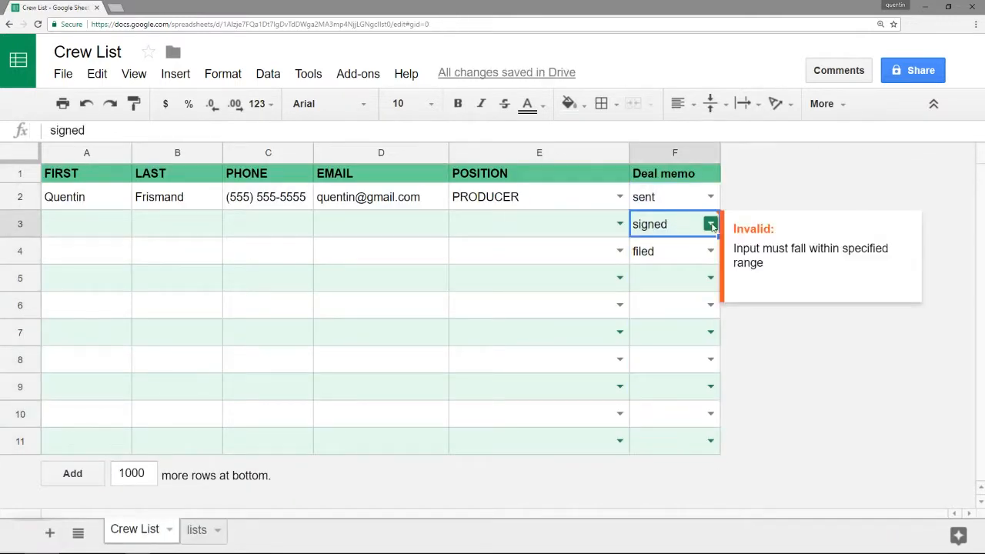
key("Delete")
double_click(699, 223)
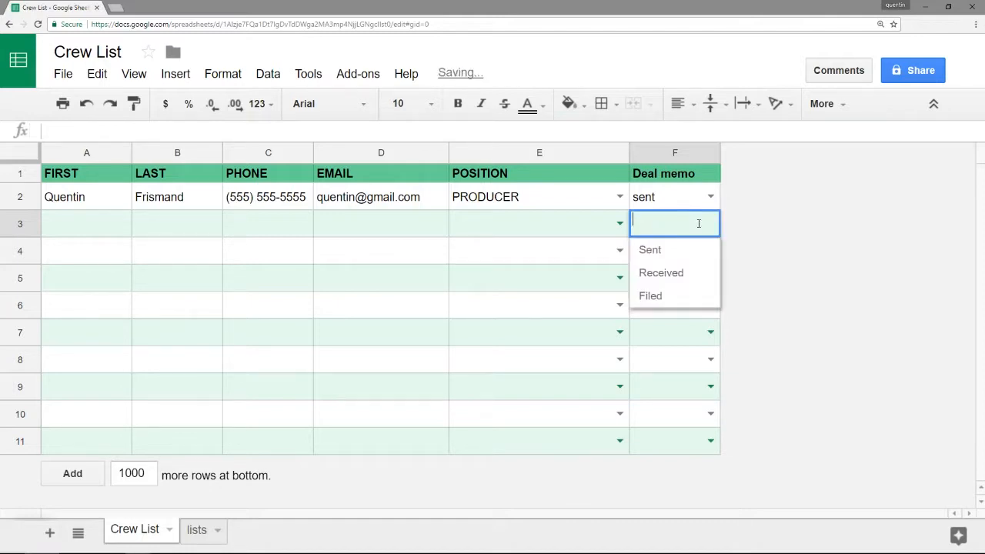
left_click(683, 274)
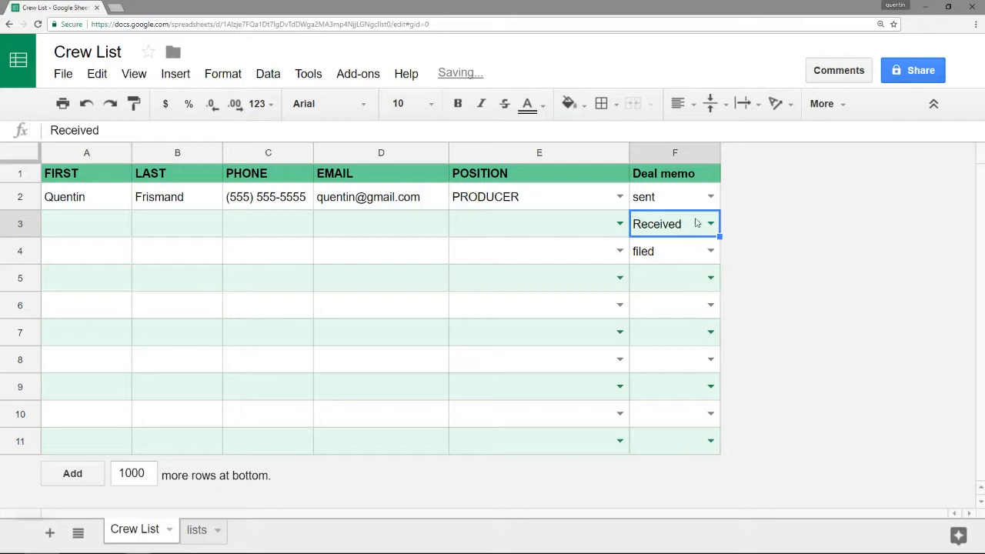
left_click_drag(678, 252, 700, 224)
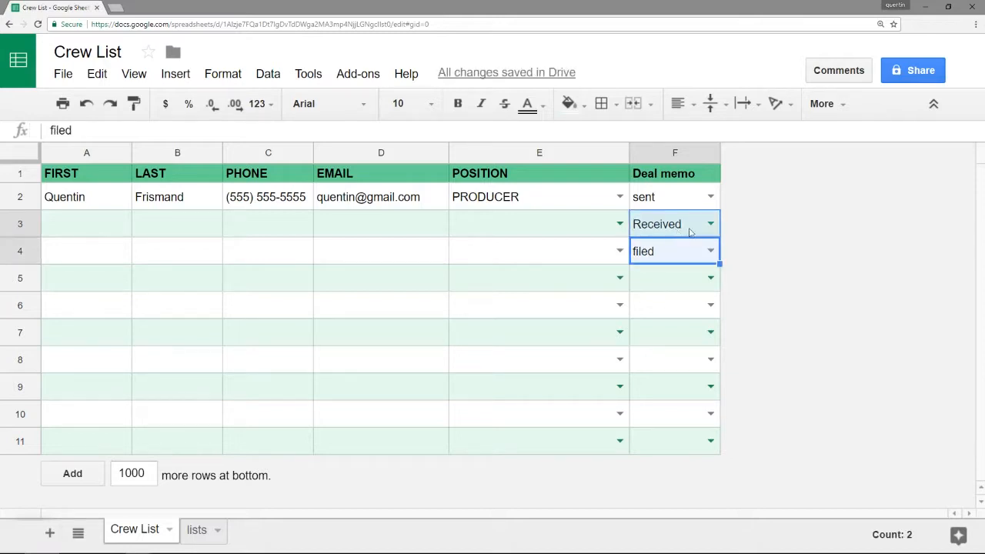
left_click(646, 327)
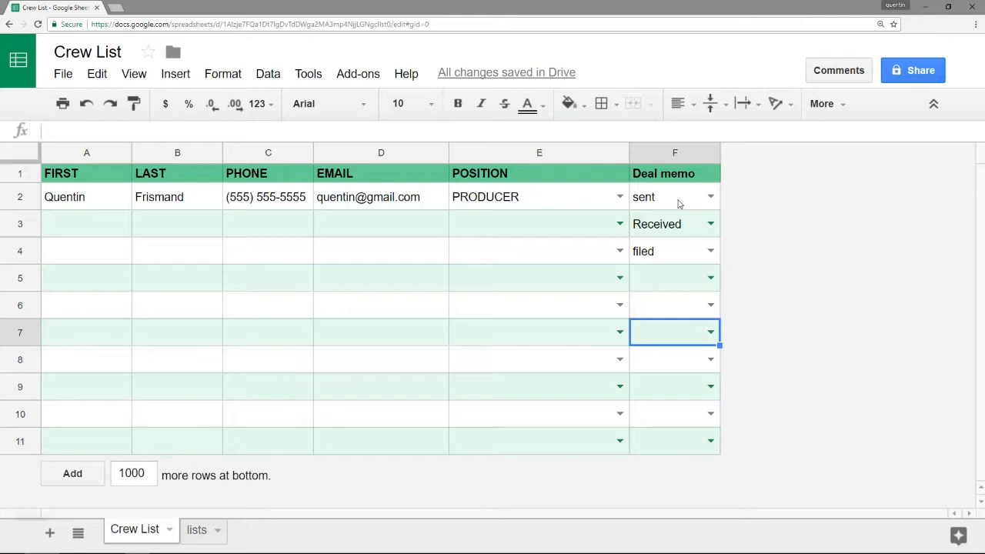
- Start a conditional format rule for the Deal memo cells below the header and set its range to F2:F
left_click_drag(679, 203, 680, 446)
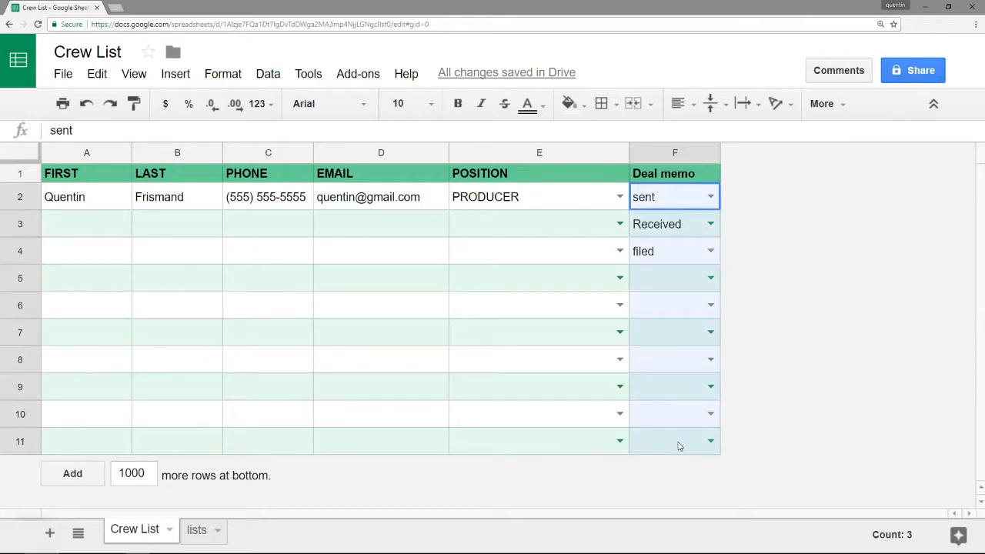
left_click(222, 73)
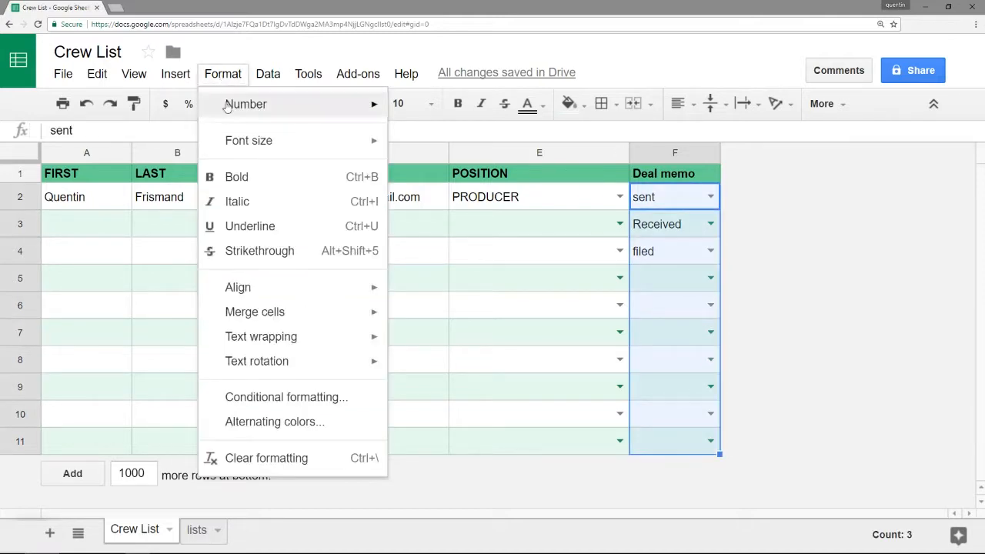
left_click(230, 398)
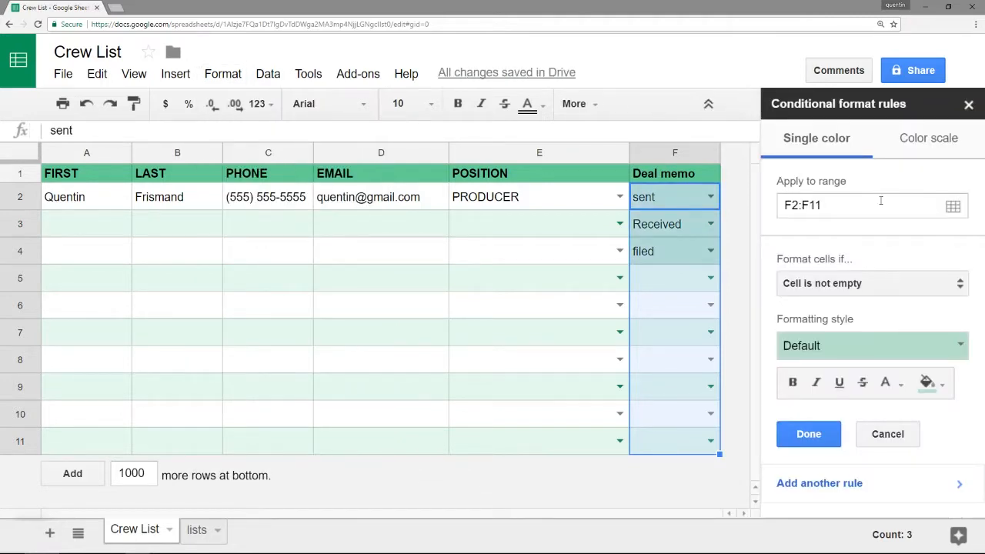
left_click(831, 205)
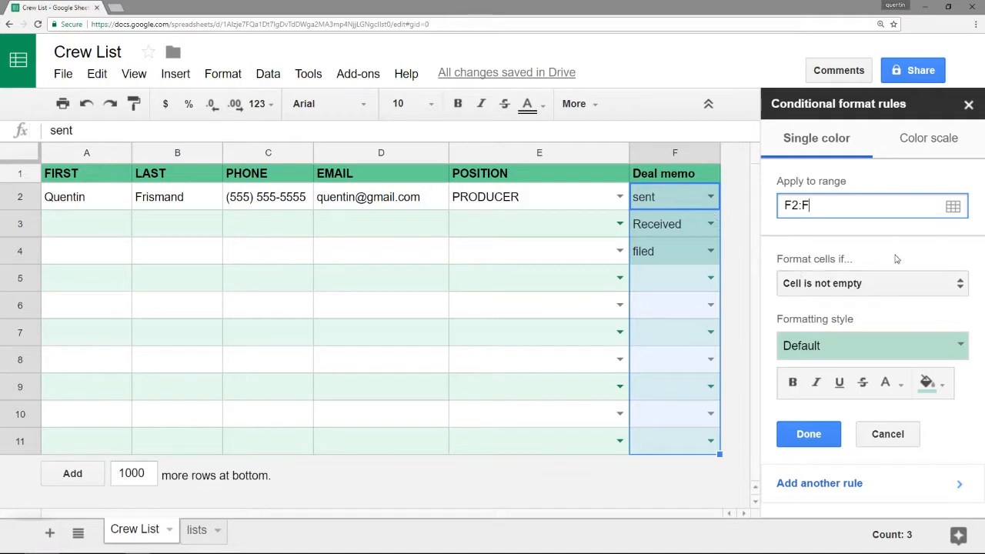
- Set the rule's condition to Text is exactly with the value sent
left_click(896, 285)
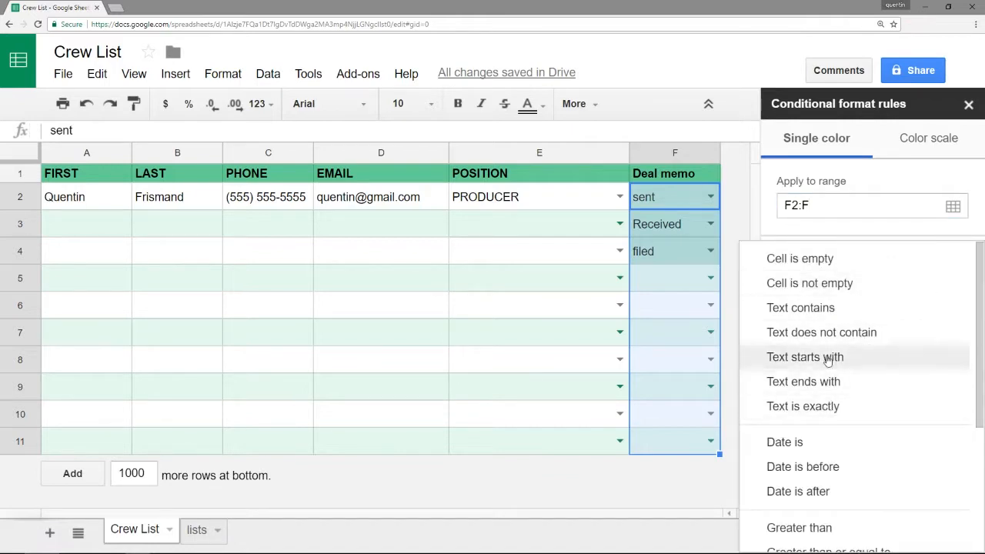
scroll(830, 408, "down", 1)
scroll(830, 408, "down", 2)
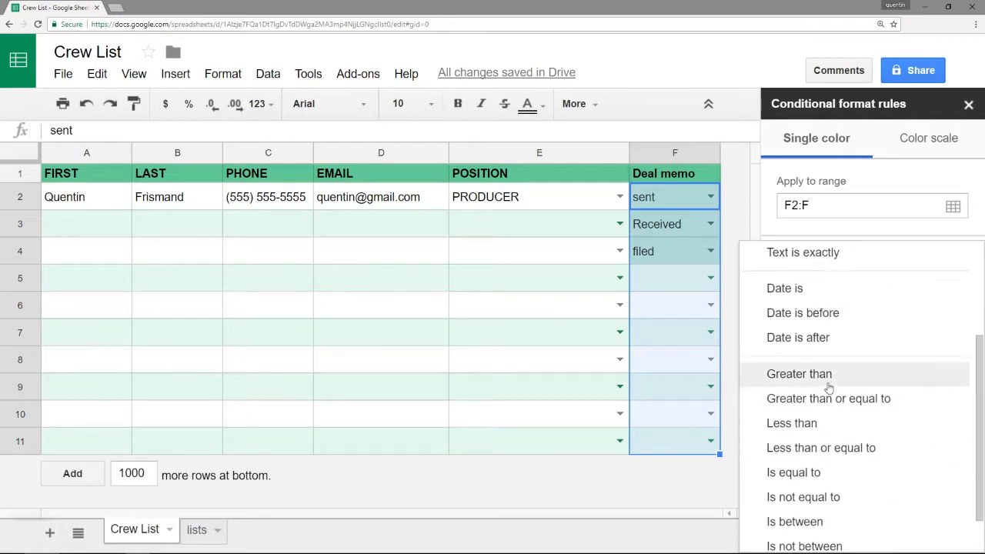
scroll(842, 338, "down", 1)
scroll(846, 339, "up", 4)
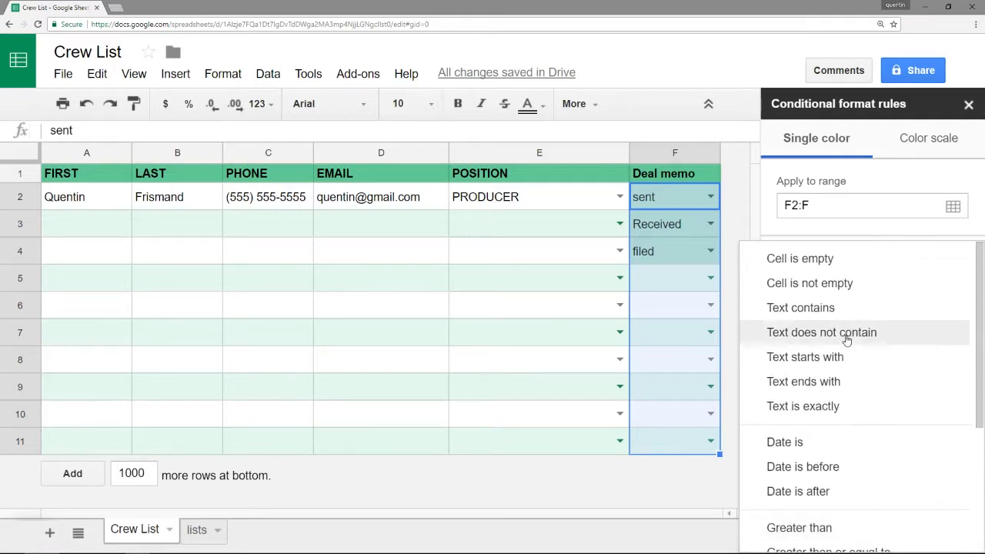
left_click(833, 407)
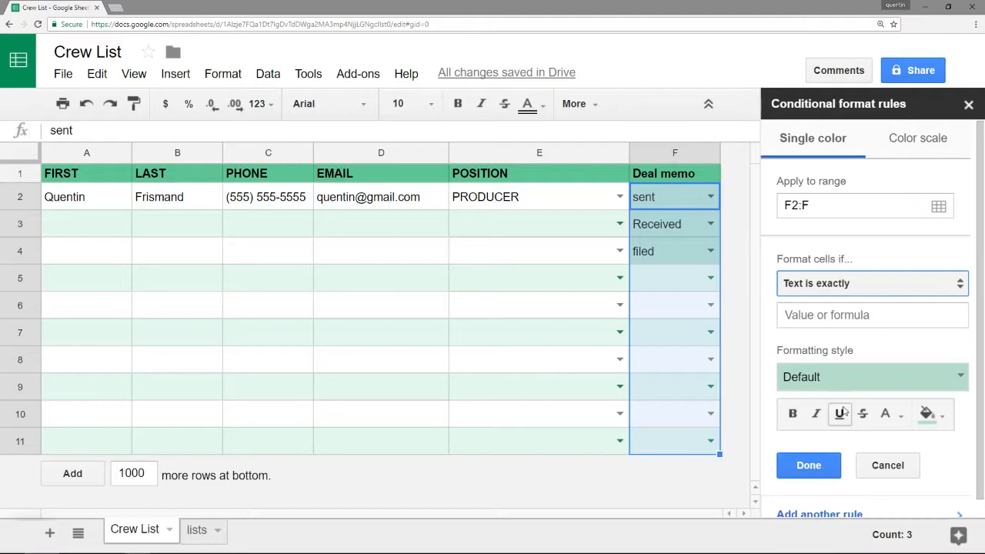
left_click(847, 322)
type("sent")
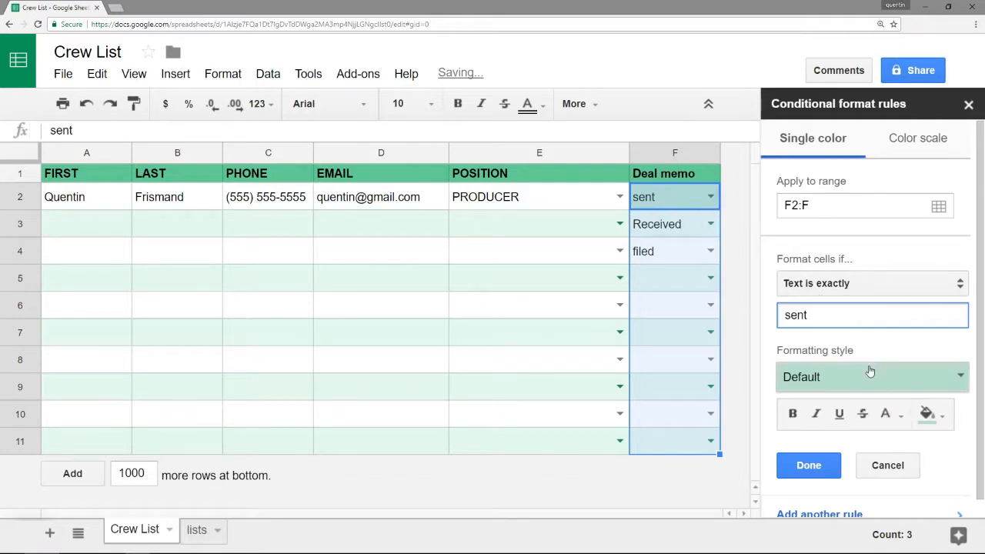
- Give the sent rule the preset style with a yellow background and save the rule
left_click(902, 380)
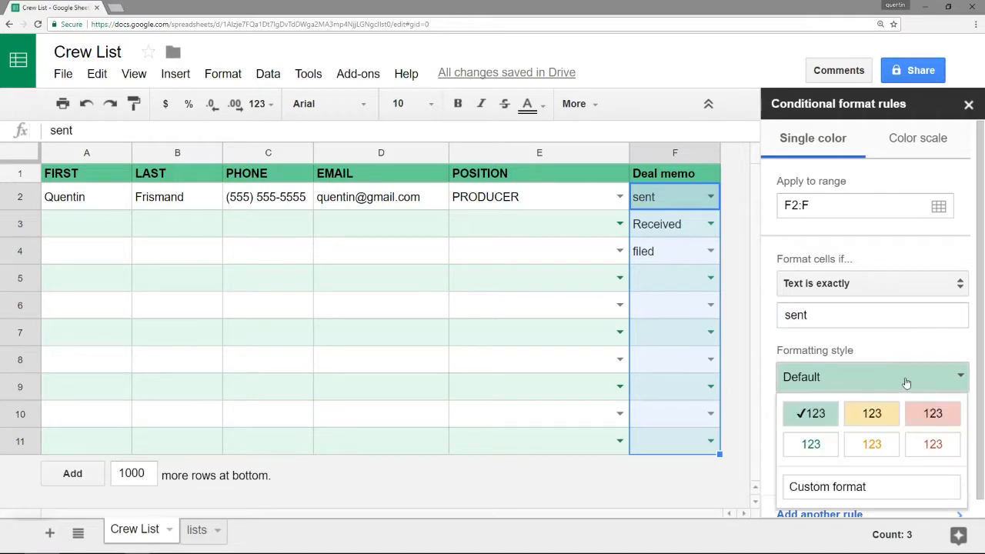
left_click(872, 414)
left_click(926, 416)
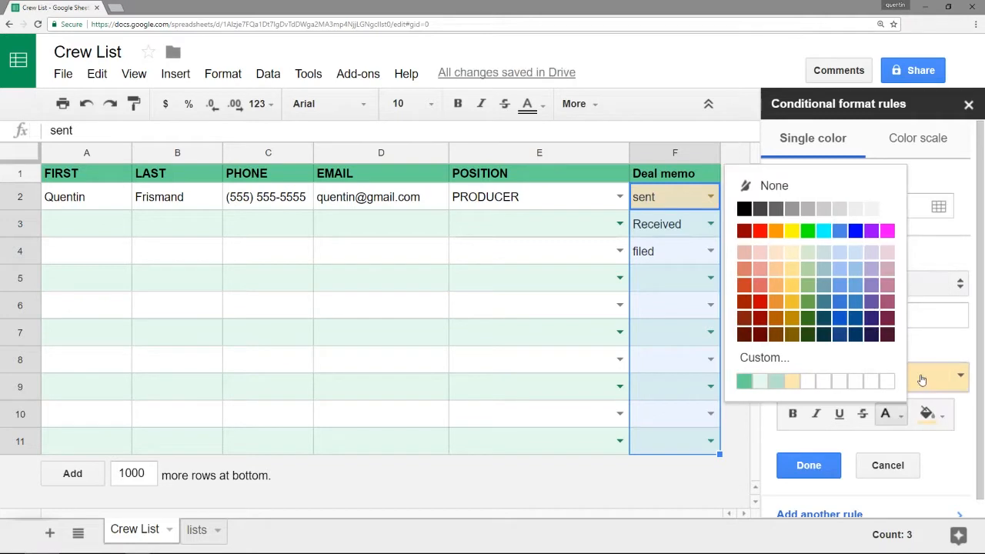
left_click(927, 416)
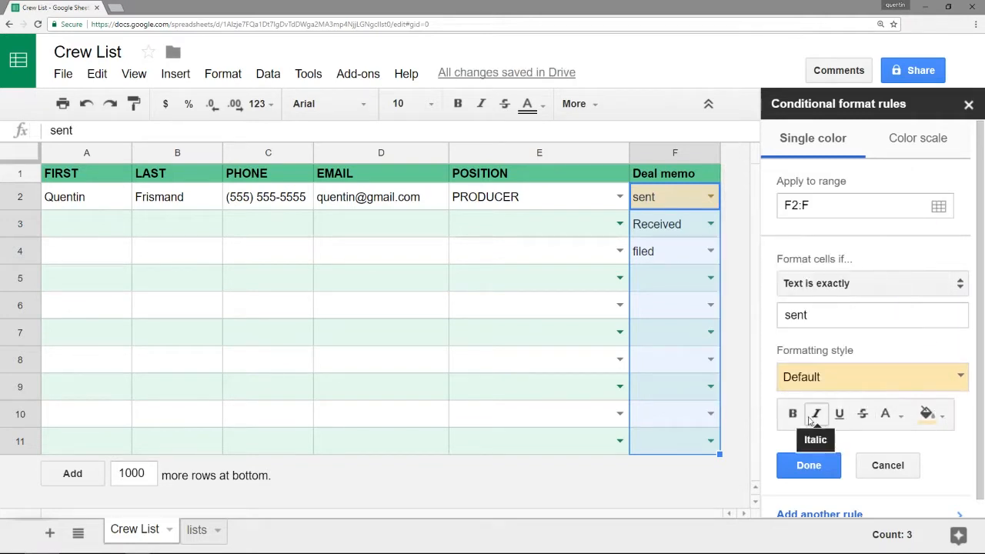
left_click(822, 466)
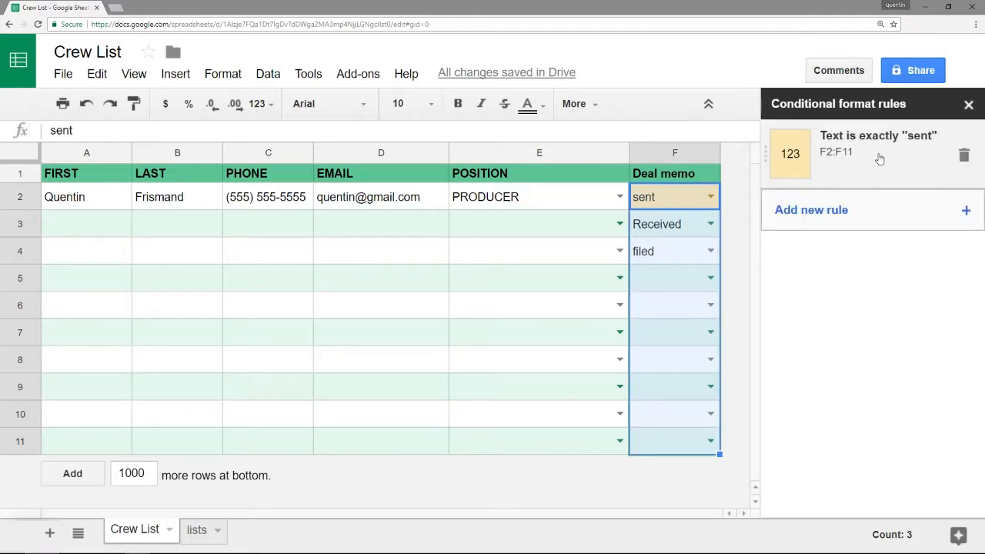
- Add a second conditional format rule for F2:F with the condition Text is exactly Received
left_click(827, 212)
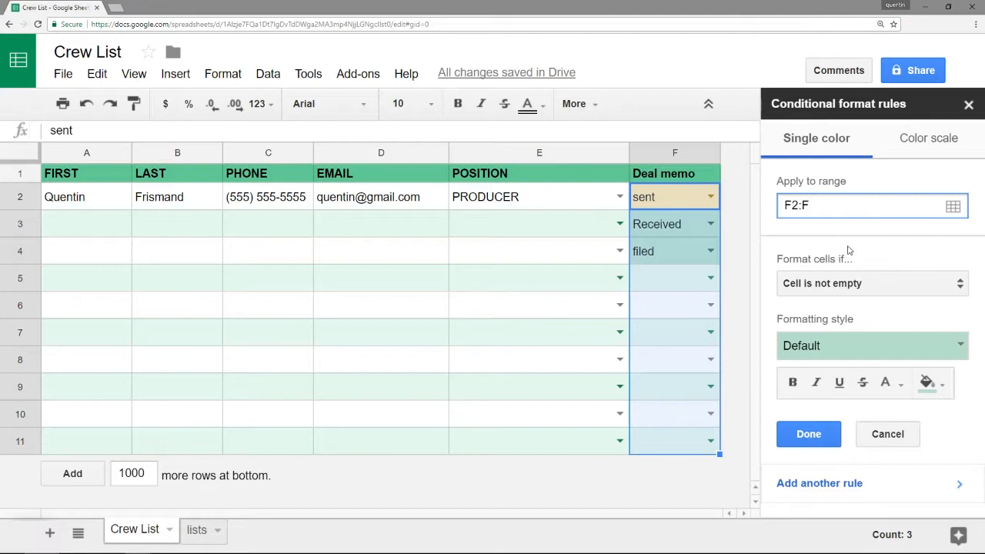
left_click(849, 279)
left_click(843, 401)
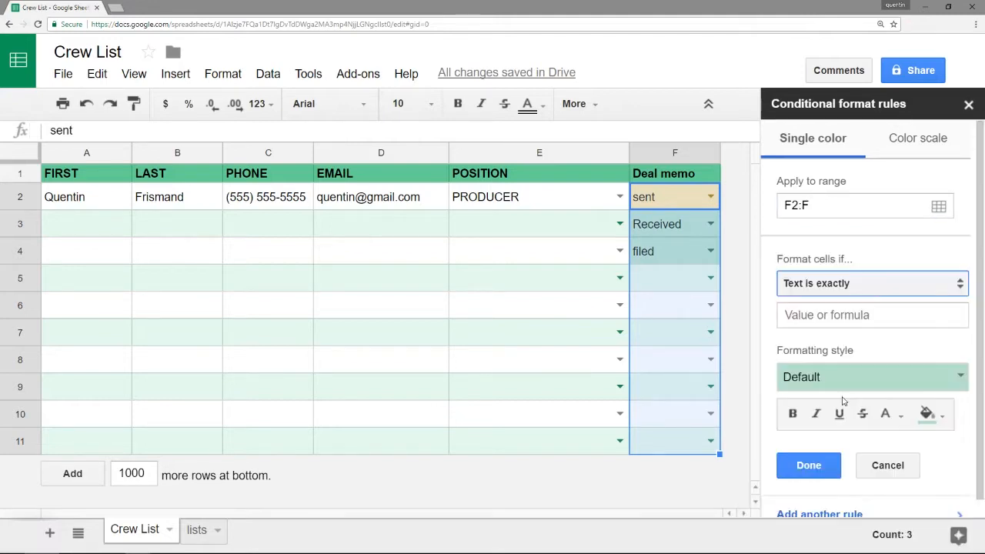
left_click(852, 314)
type("Rec")
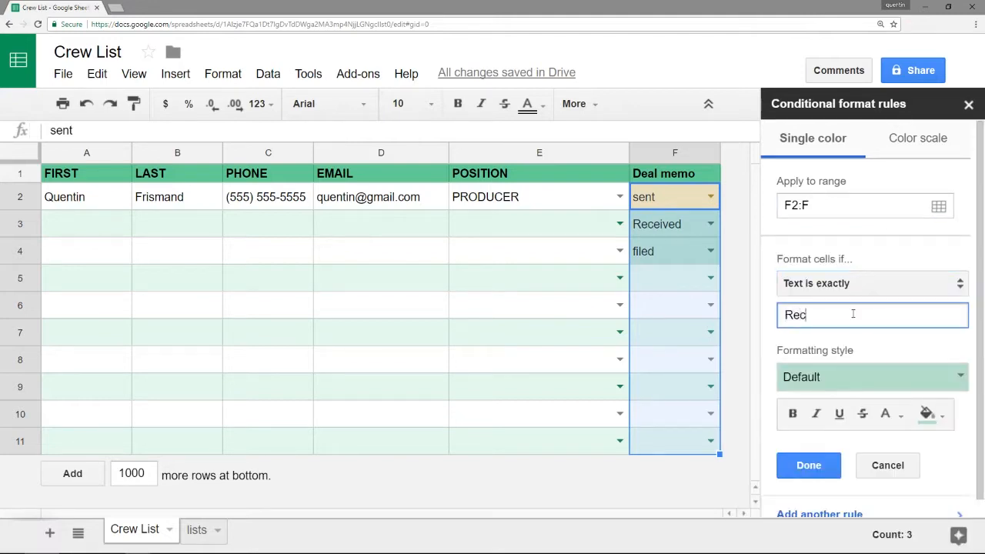
type("eived")
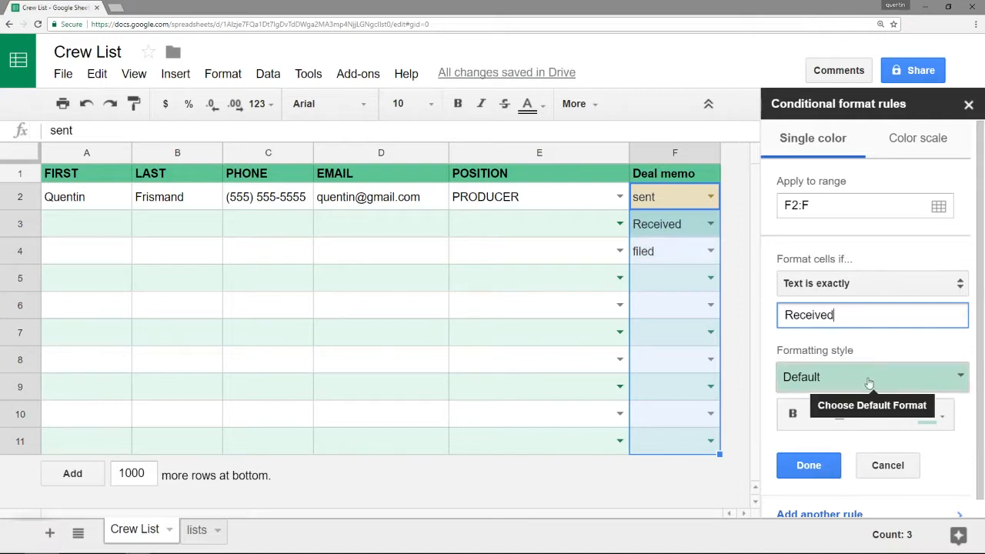
- Give the Received rule the preset style with orange text and save the rule
left_click(868, 382)
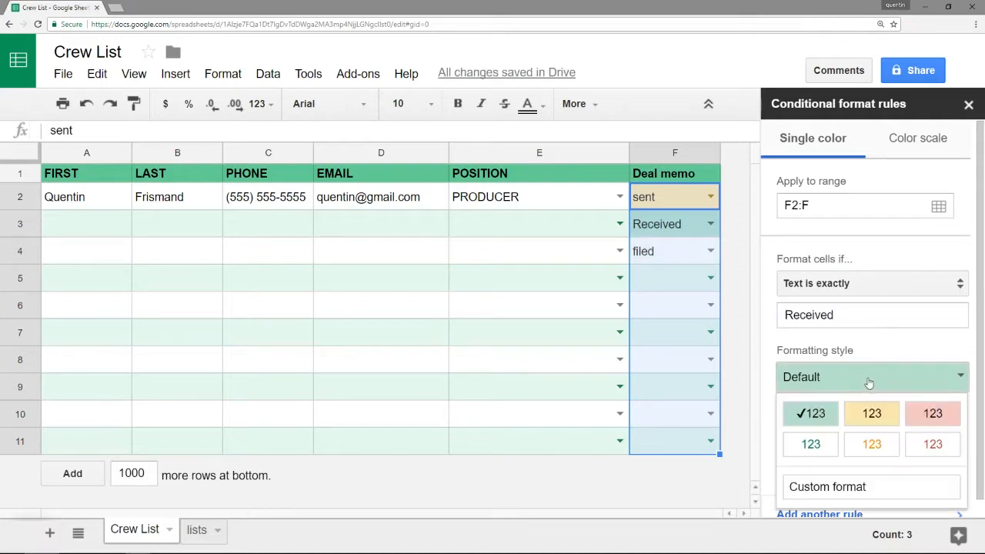
left_click(875, 445)
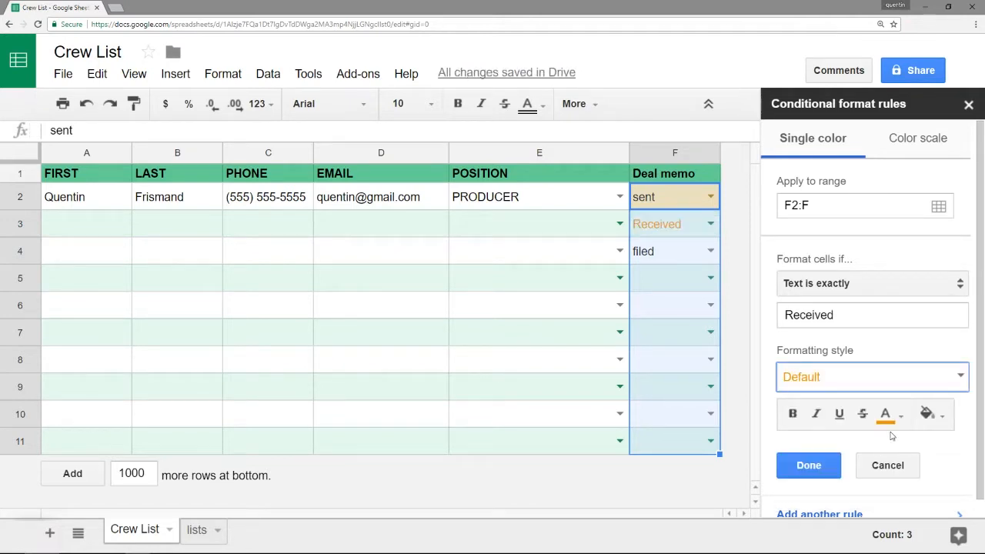
left_click(829, 469)
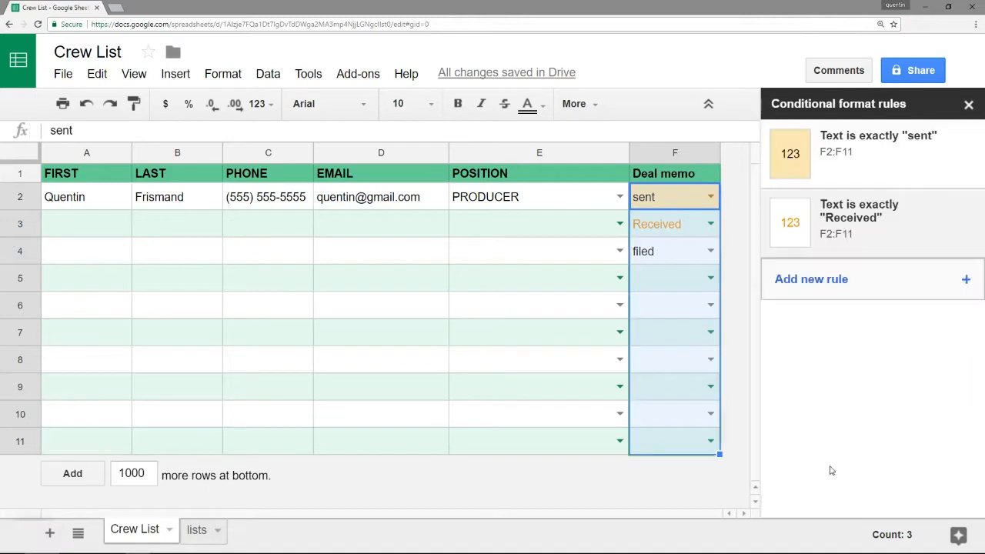
- Add a third conditional format rule for F2:F with the condition Text is exactly filed
left_click(839, 283)
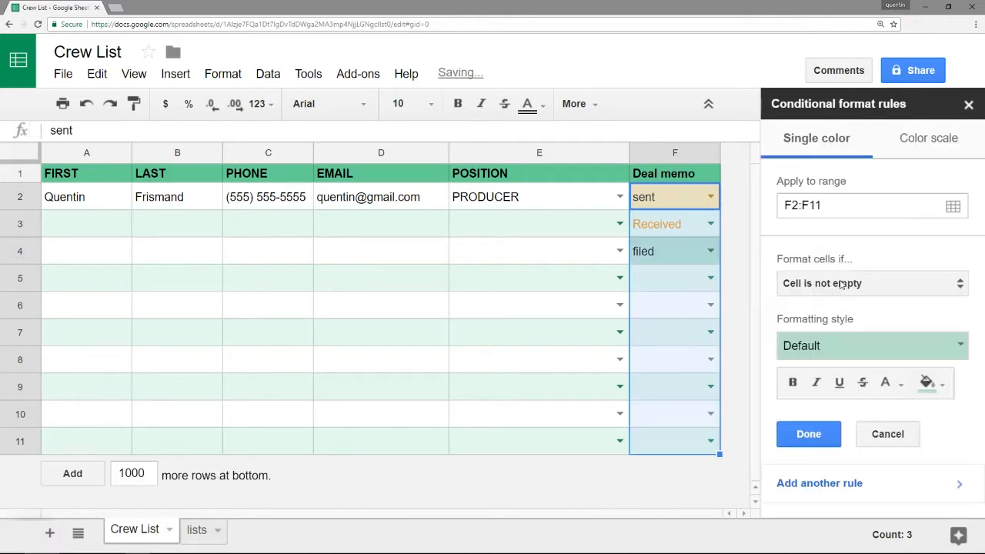
left_click(838, 205)
key("BackSpace")
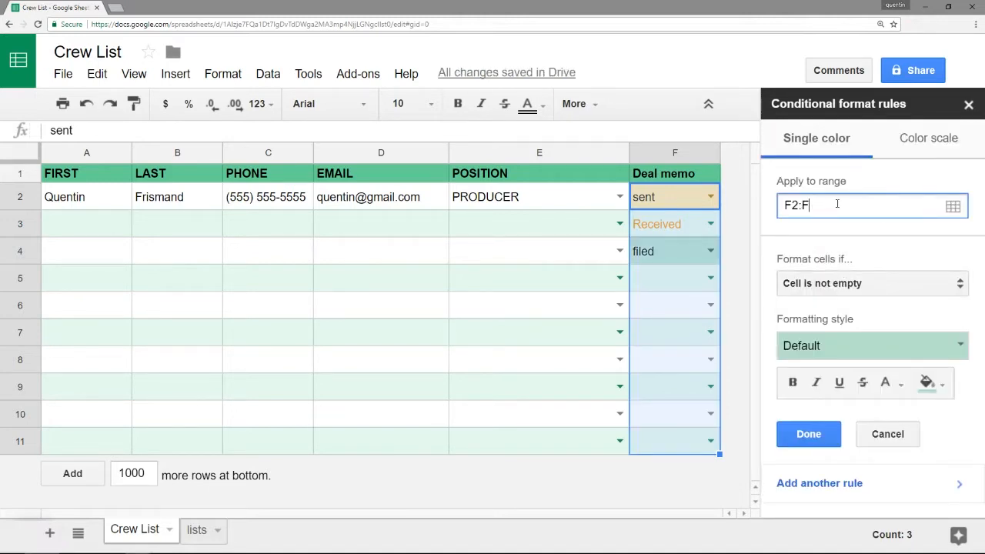
left_click(870, 283)
left_click(830, 407)
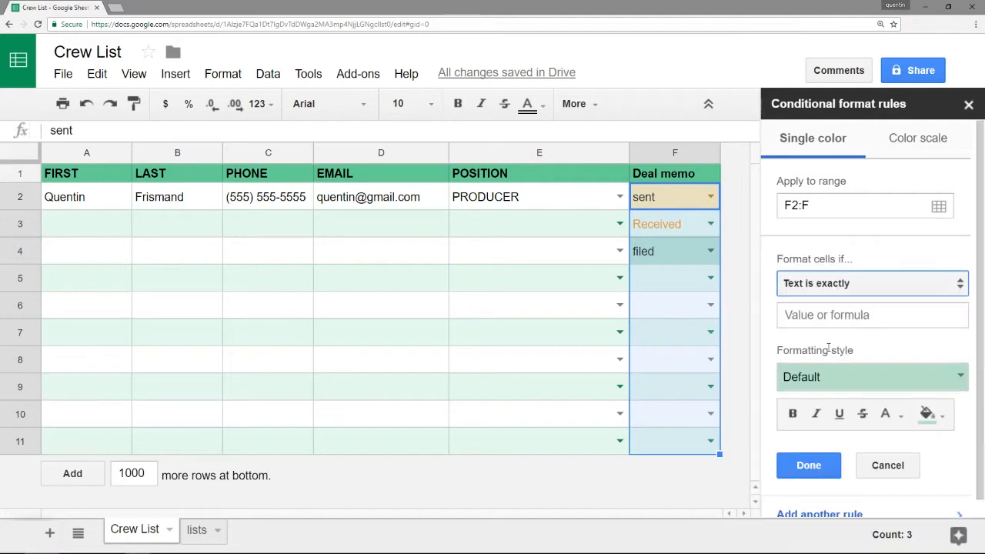
left_click(829, 316)
type("filed")
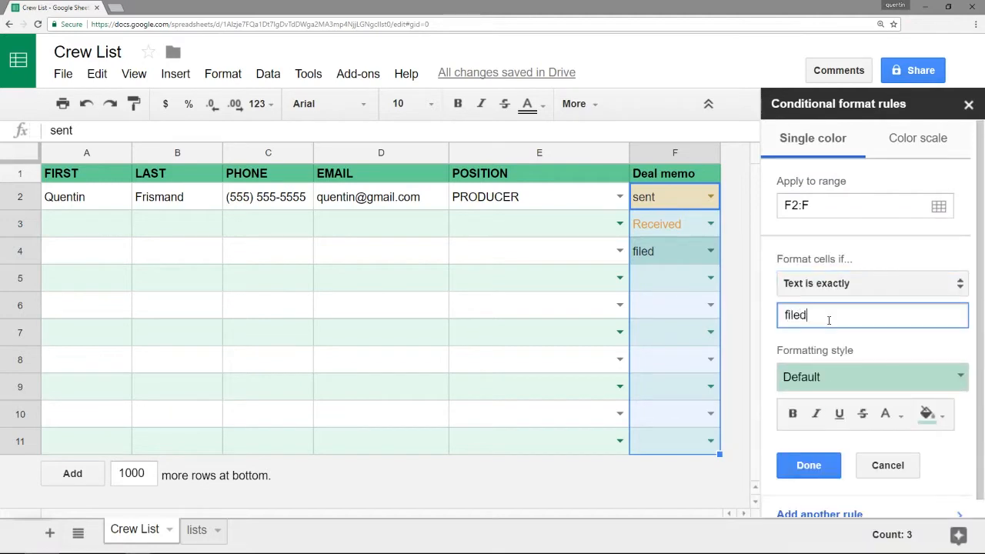
- Give the filed rule the preset style with a green background, save it and close the conditional format rules
left_click(834, 377)
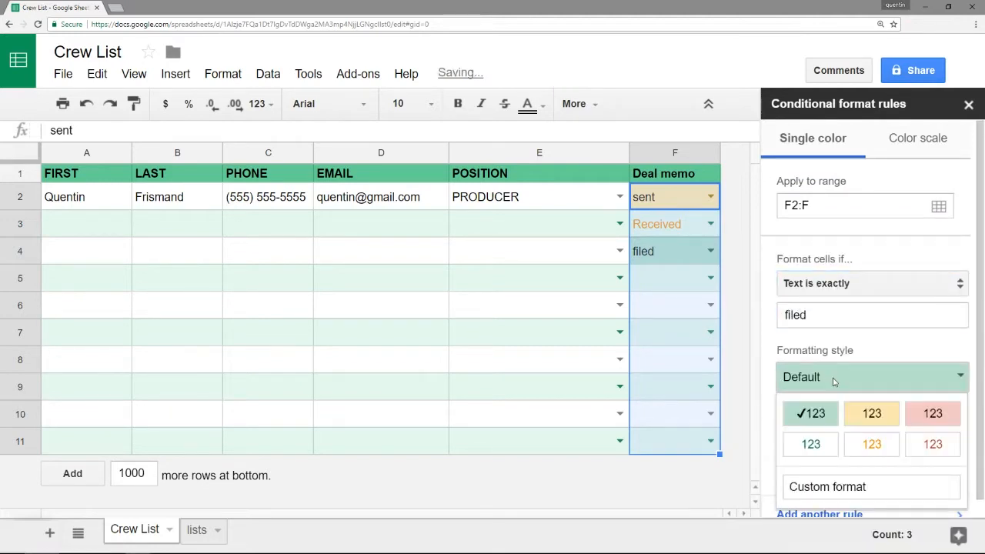
left_click(812, 413)
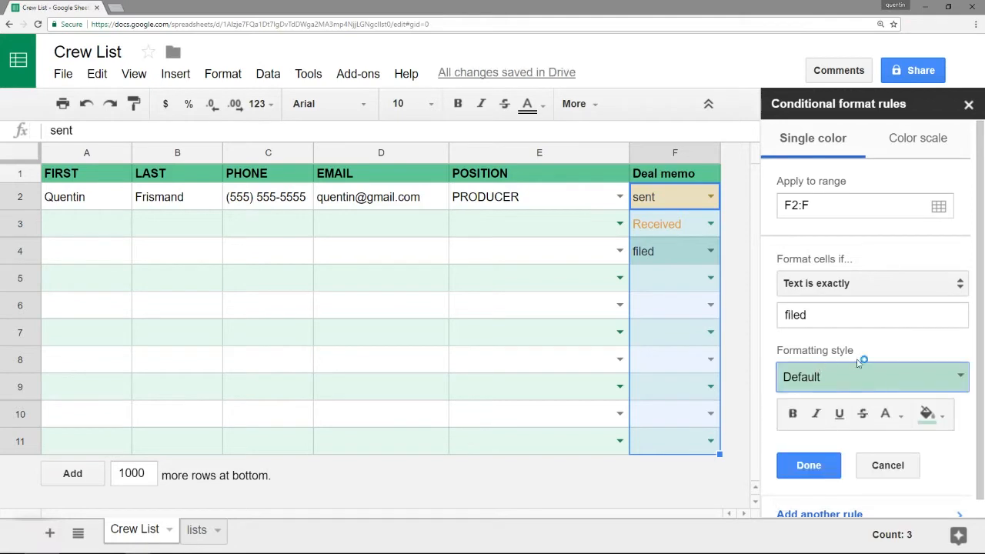
left_click(830, 470)
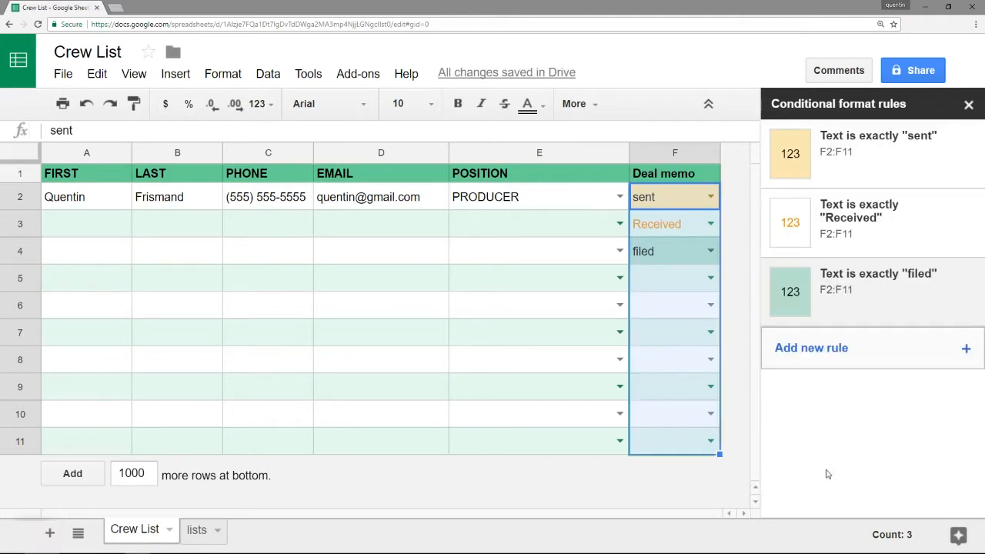
left_click(968, 104)
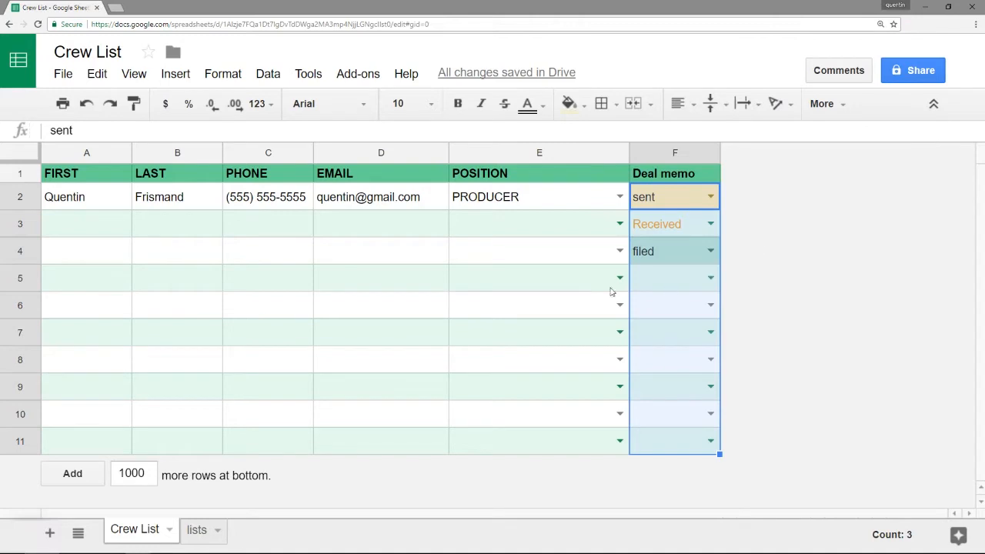
- Clear the sample statuses from Deal memo cells F3 and F4
left_click(585, 287)
left_click_drag(663, 227, 668, 256)
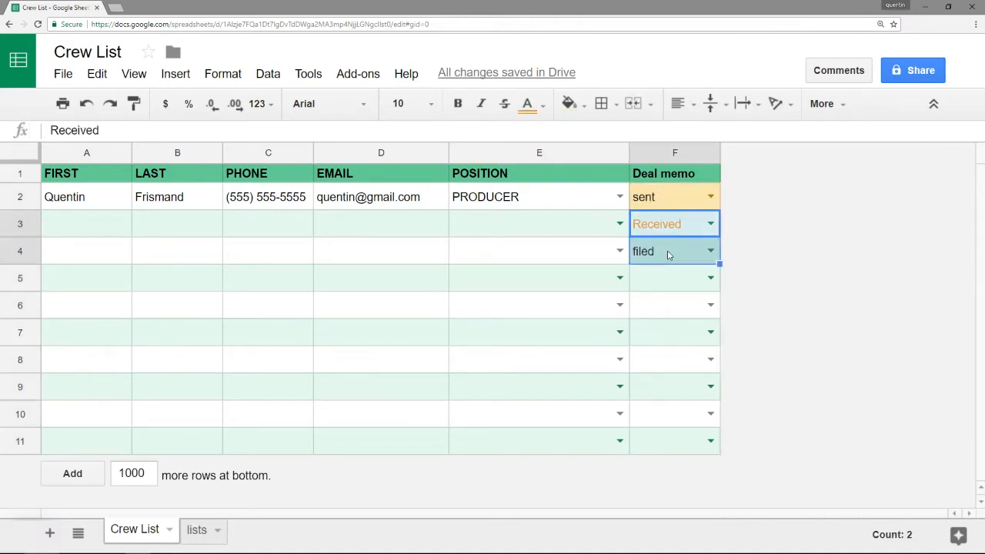
key("Delete")
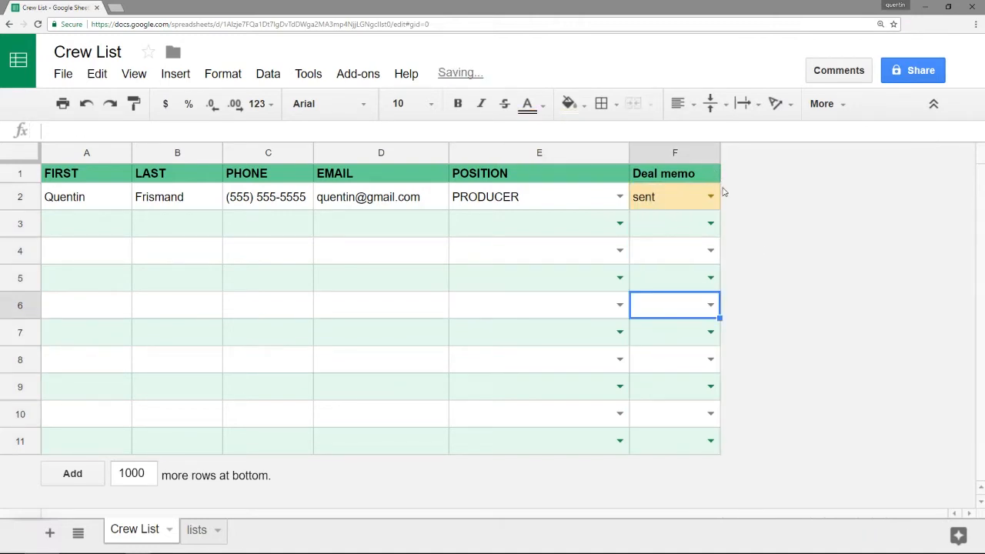
- Test the color-coding by switching the Deal memo status in F2 to Received and to Filed
double_click(712, 195)
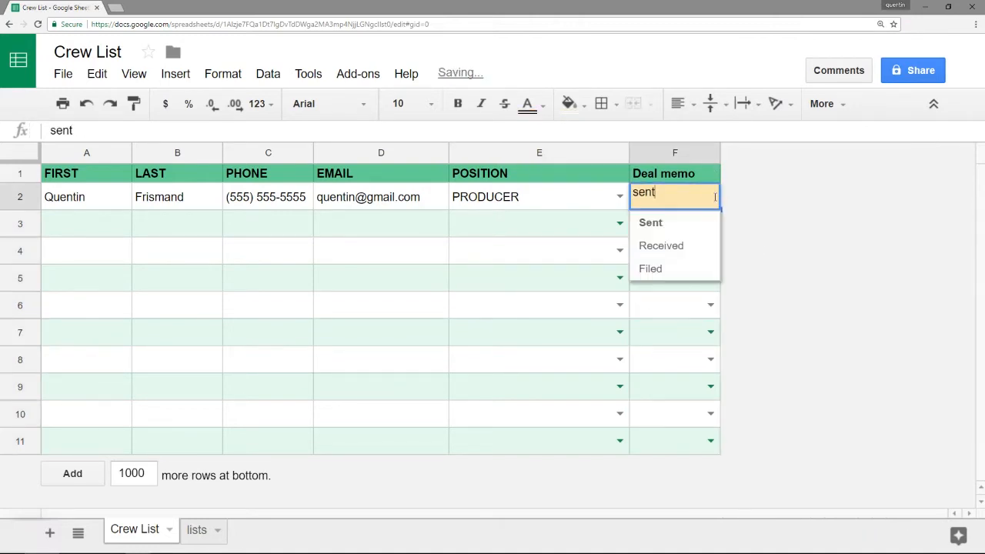
left_click(692, 247)
left_click(709, 196)
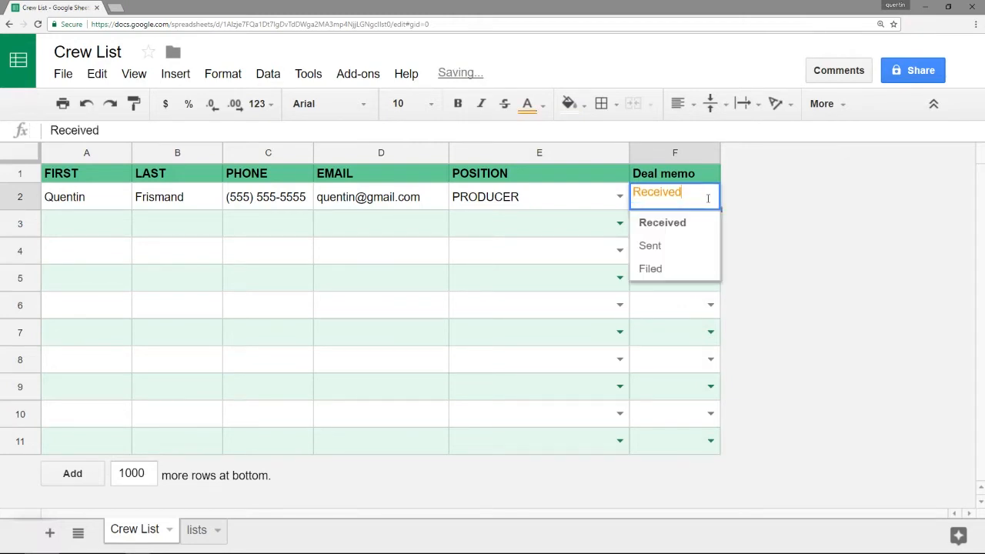
left_click(684, 268)
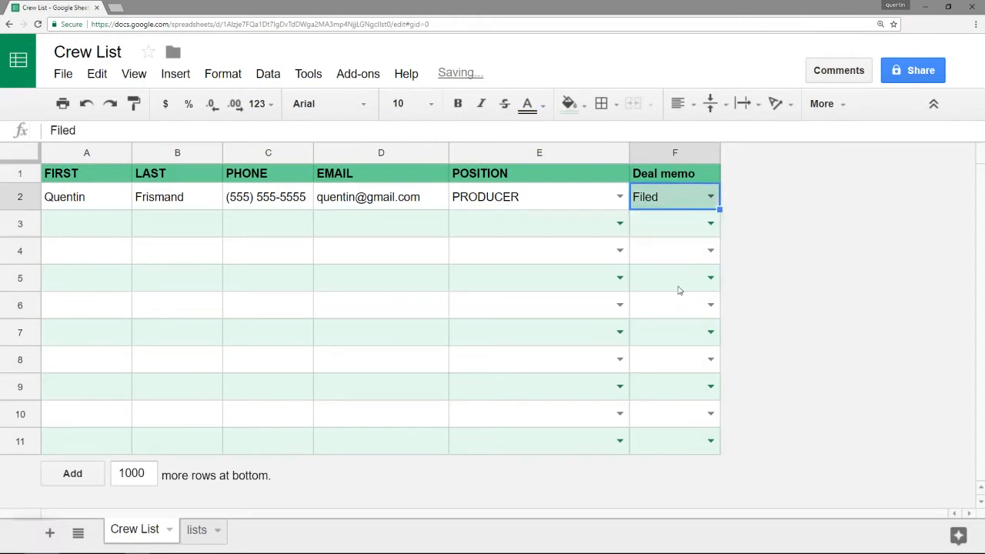
left_click(591, 208)
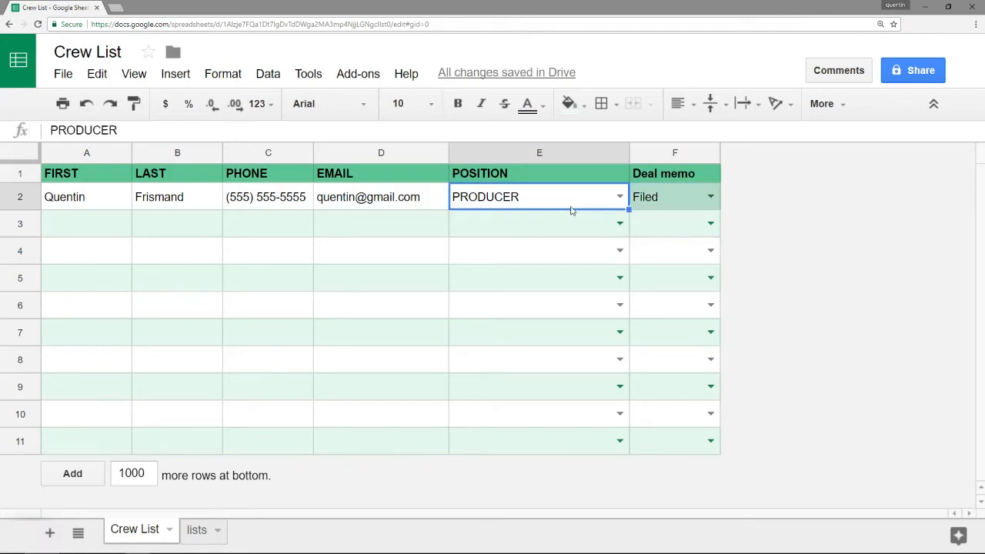
- Set the Deal memo status in F2 to Sent from its dropdown list
left_click(711, 198)
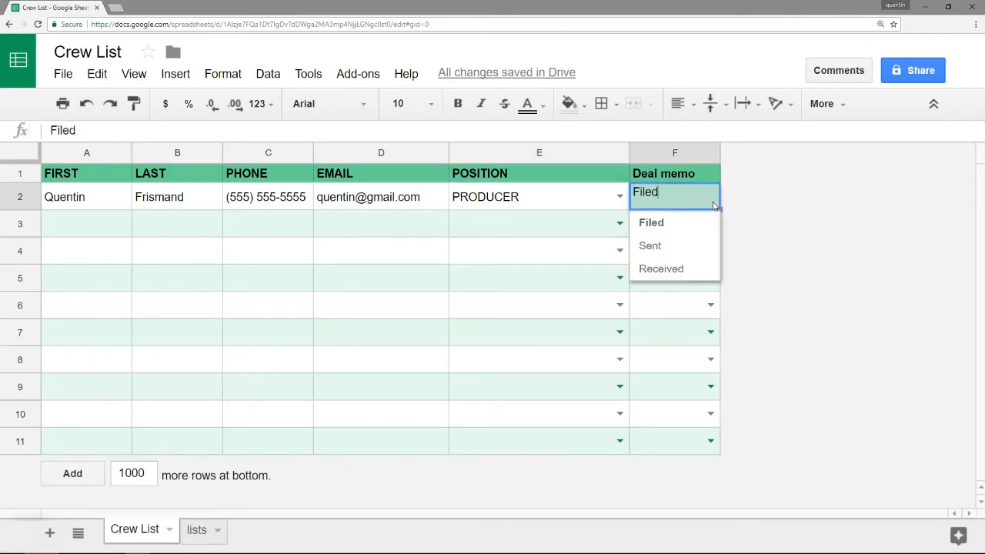
left_click(671, 247)
left_click(569, 251)
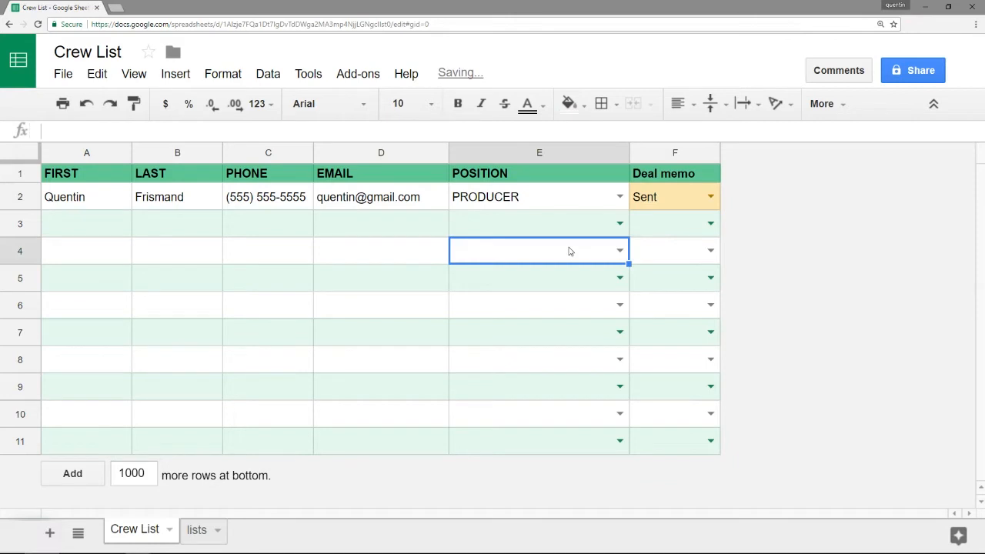